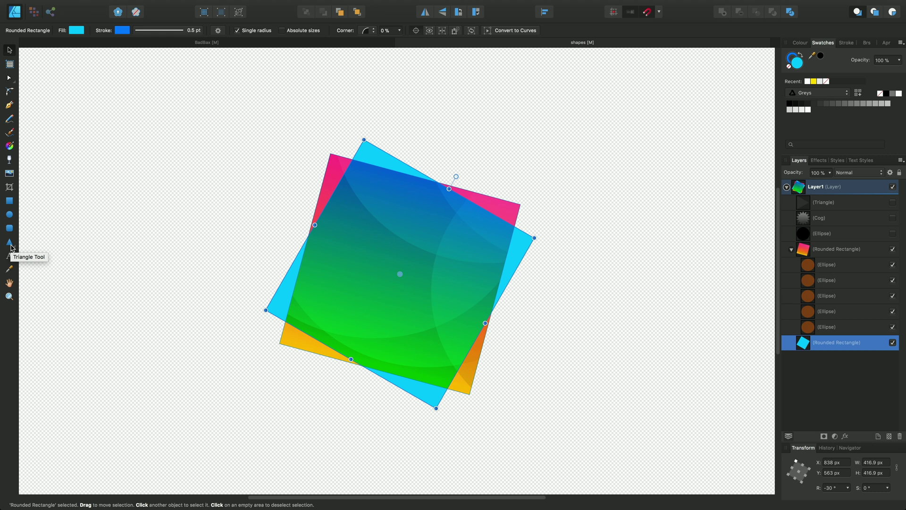
Draw a white 701 × 701 px square and centre it behind the rotated squares at X 838, Y 563.
{"action": "left_click", "coordinate": [10, 242]}
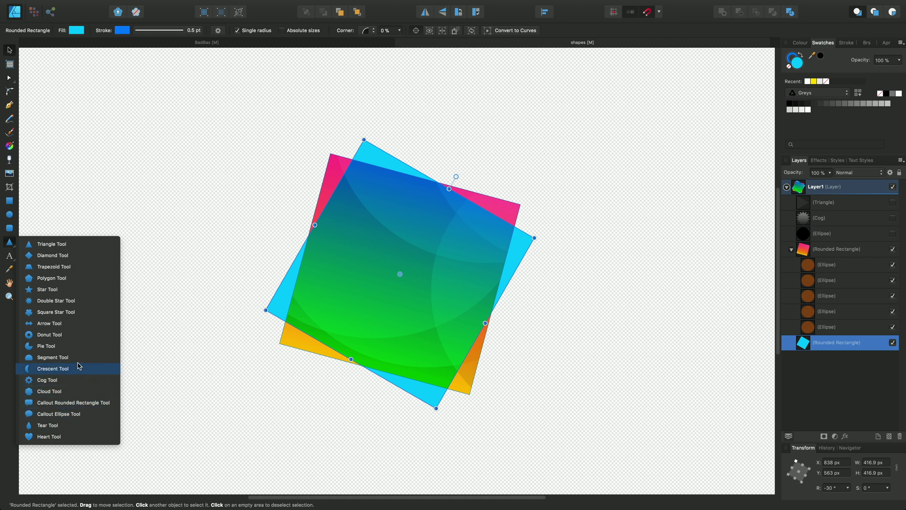
{"action": "left_click", "coordinate": [10, 203]}
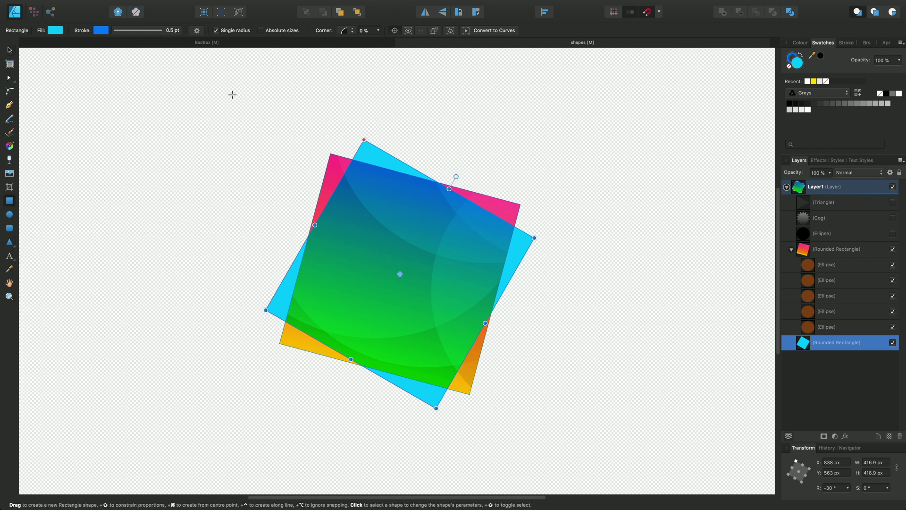
{"action": "mouse_move", "coordinate": [231, 104]}
{"action": "left_mouse_down"}
{"action": "mouse_move", "coordinate": [265, 218]}
{"action": "mouse_move", "coordinate": [398, 417]}
{"action": "mouse_move", "coordinate": [597, 439]}
{"action": "mouse_move", "coordinate": [572, 443]}
{"action": "mouse_move", "coordinate": [599, 435]}
{"action": "mouse_move", "coordinate": [571, 433]}
{"action": "mouse_move", "coordinate": [579, 440]}
{"action": "mouse_move", "coordinate": [593, 435]}
{"action": "mouse_move", "coordinate": [569, 433]}
{"action": "mouse_move", "coordinate": [581, 424]}
{"action": "mouse_move", "coordinate": [519, 381]}
{"action": "mouse_move", "coordinate": [601, 436]}
{"action": "mouse_move", "coordinate": [577, 403]}
{"action": "mouse_move", "coordinate": [603, 418]}
{"action": "mouse_move", "coordinate": [590, 405]}
{"action": "left_mouse_up"}
{"action": "key", "text": "shift"}
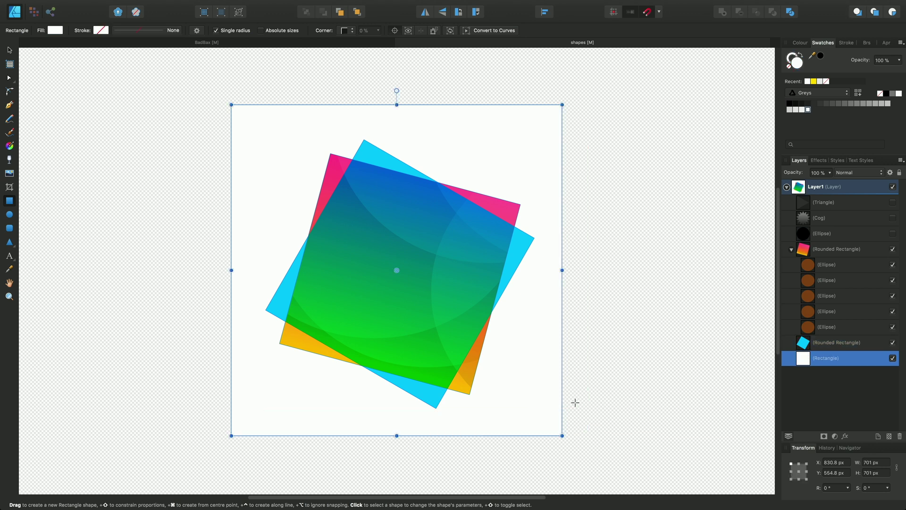
{"action": "left_click", "coordinate": [9, 50]}
{"action": "mouse_move", "coordinate": [287, 134]}
{"action": "left_mouse_down"}
{"action": "mouse_move", "coordinate": [304, 132]}
{"action": "mouse_move", "coordinate": [289, 123]}
{"action": "mouse_move", "coordinate": [289, 139]}
{"action": "left_mouse_up"}
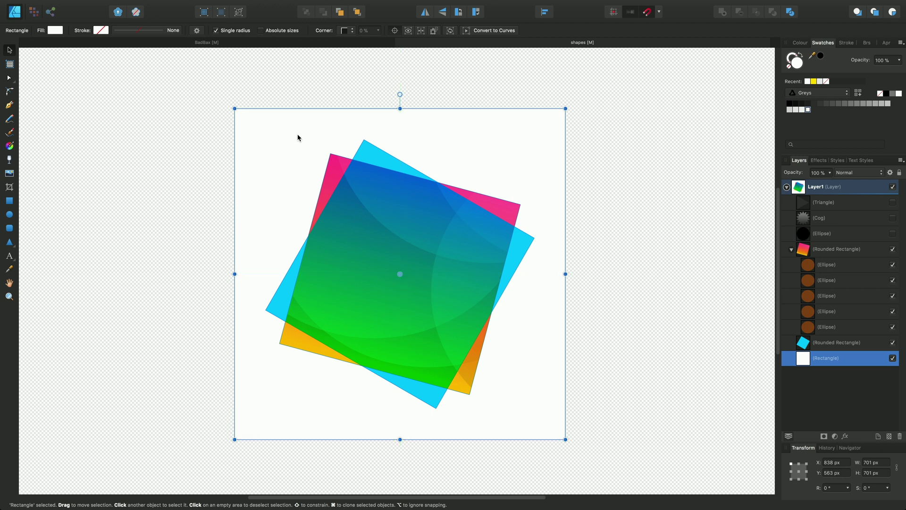
Draw a white circle, snap it to the squares' centre and shrink it to 293.6 px.
{"action": "left_click", "coordinate": [811, 253]}
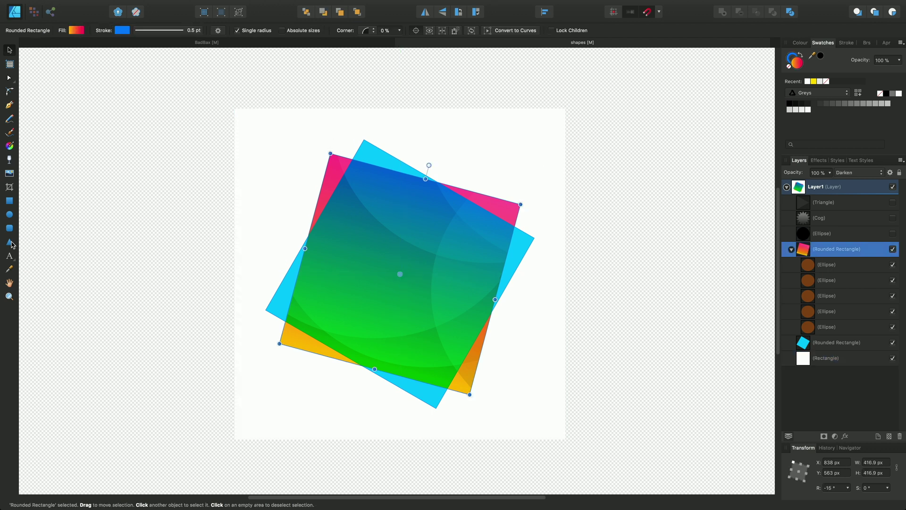
{"action": "left_click", "coordinate": [9, 214]}
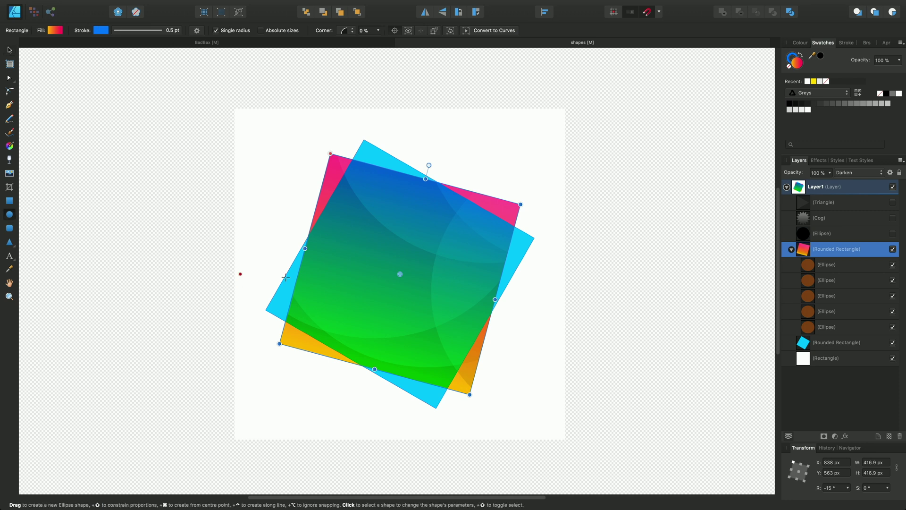
{"action": "left_click_drag", "start_coordinate": [217, 198], "coordinate": [406, 348]}
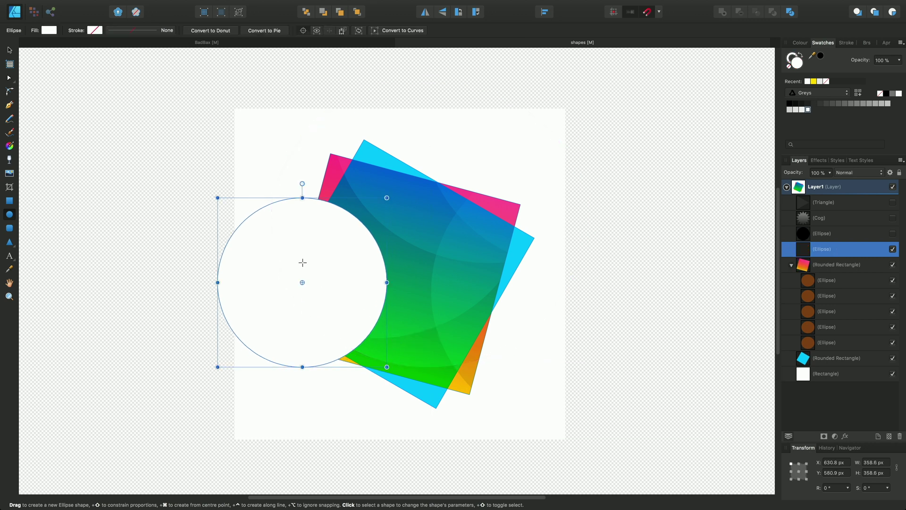
{"action": "left_click", "coordinate": [9, 50]}
{"action": "mouse_move", "coordinate": [278, 264]}
{"action": "left_mouse_down"}
{"action": "mouse_move", "coordinate": [352, 247]}
{"action": "mouse_move", "coordinate": [371, 256]}
{"action": "left_mouse_up"}
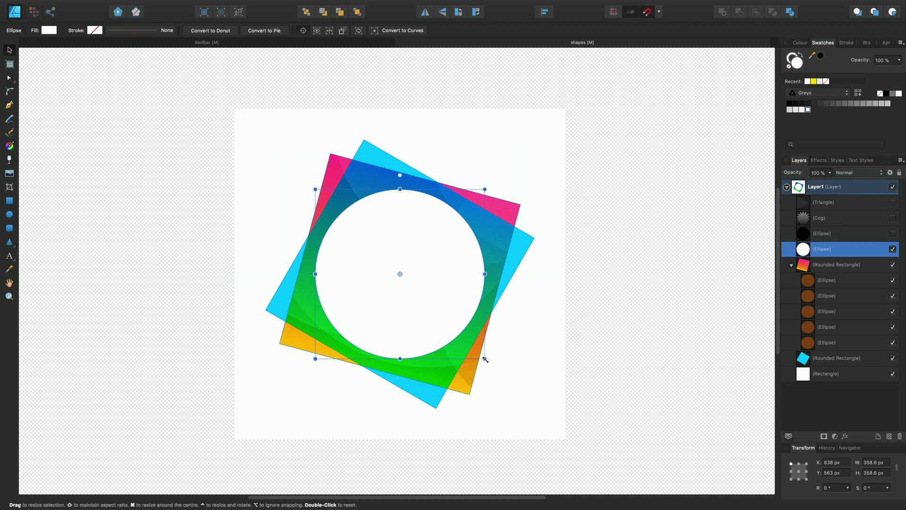
{"action": "left_click_drag", "start_coordinate": [485, 359], "coordinate": [471, 343]}
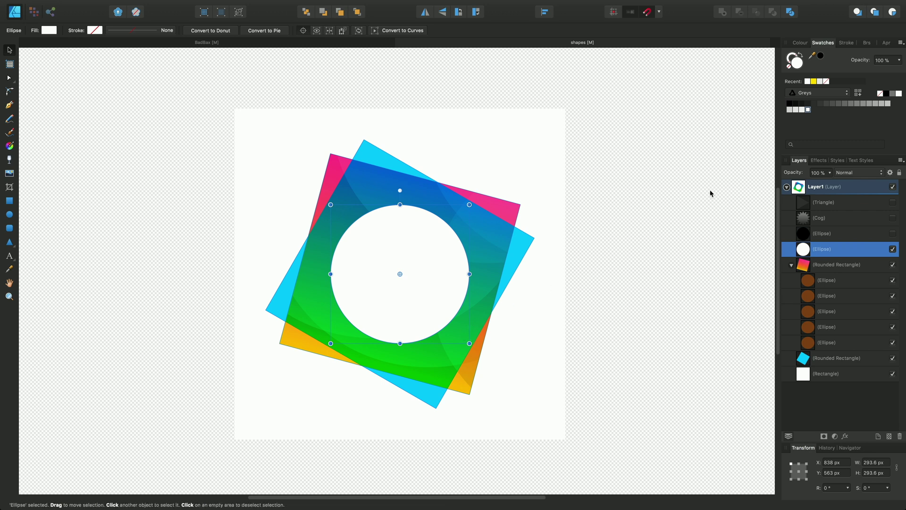
Set the fill to black and drag out a 235.8 px 12-tooth cog from the circle's centre.
{"action": "key", "text": "Escape"}
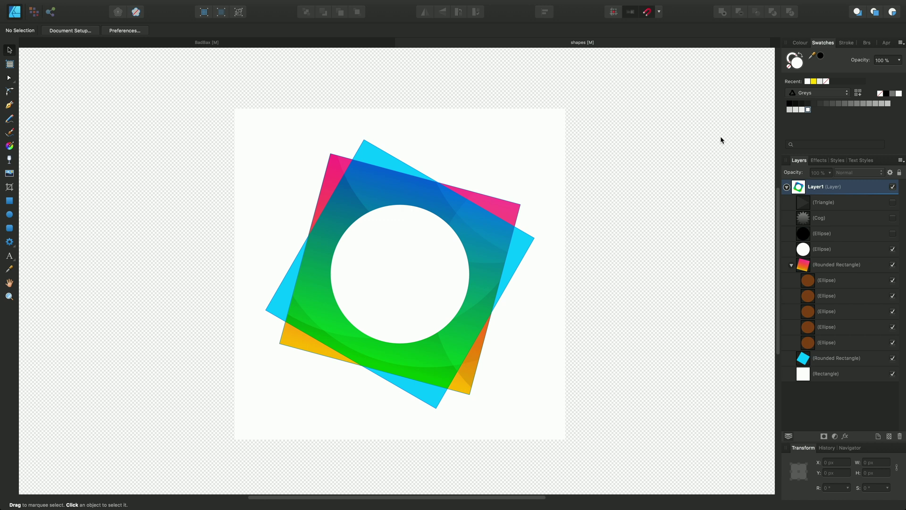
{"action": "left_click", "coordinate": [821, 55]}
{"action": "left_click", "coordinate": [14, 246]}
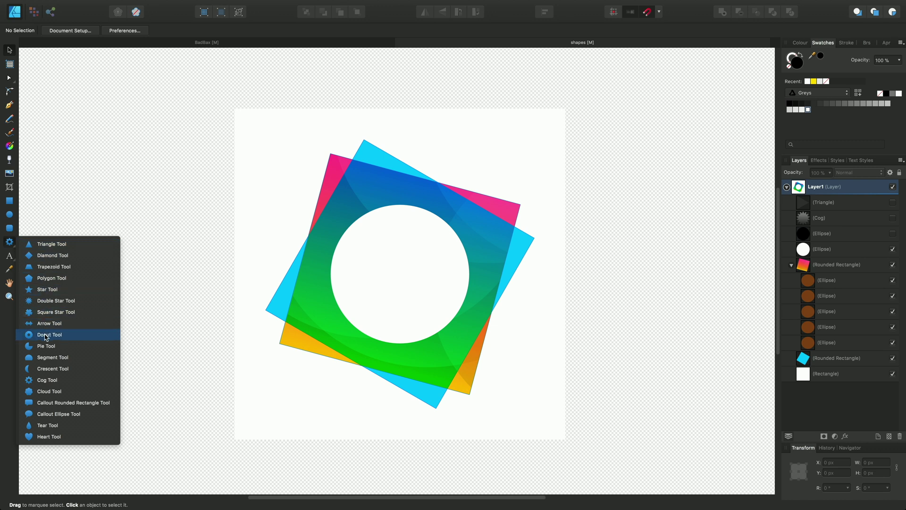
{"action": "left_click", "coordinate": [56, 380]}
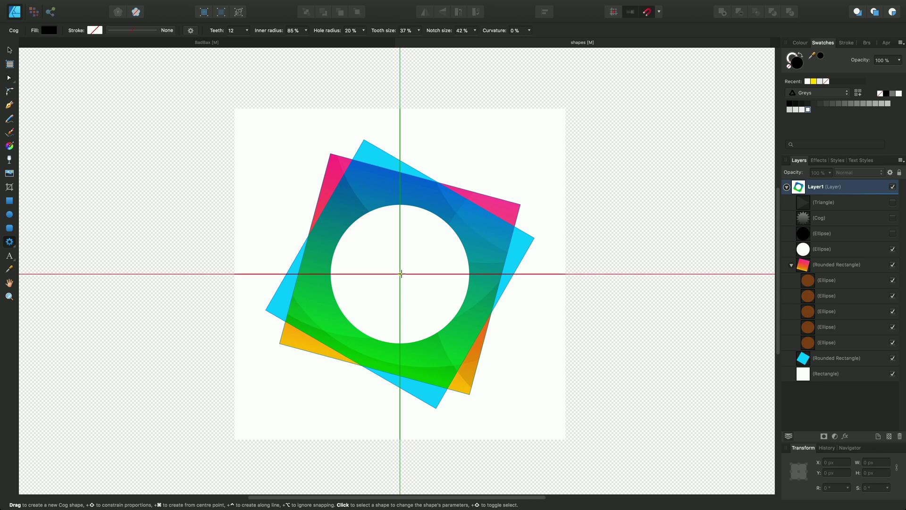
{"action": "left_click_drag", "start_coordinate": [400, 274], "coordinate": [458, 326]}
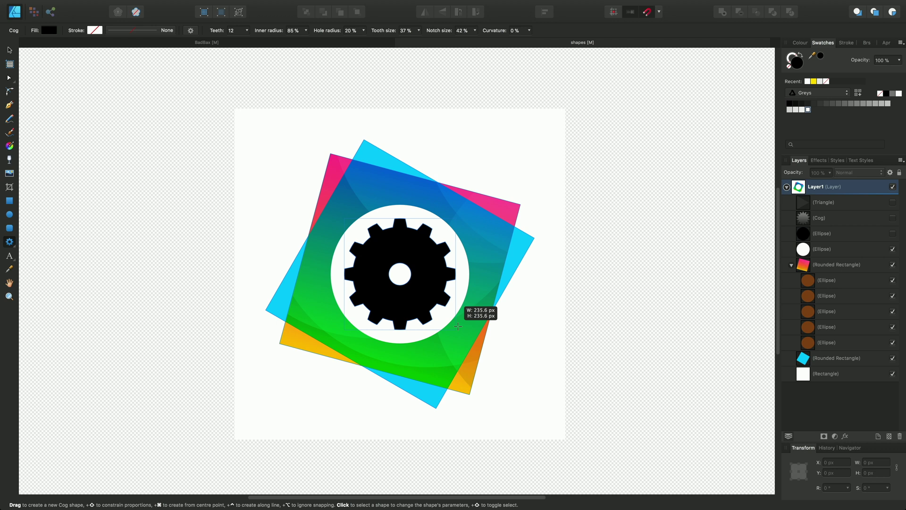
{"action": "left_click_drag", "start_coordinate": [457, 326], "coordinate": [457, 327]}
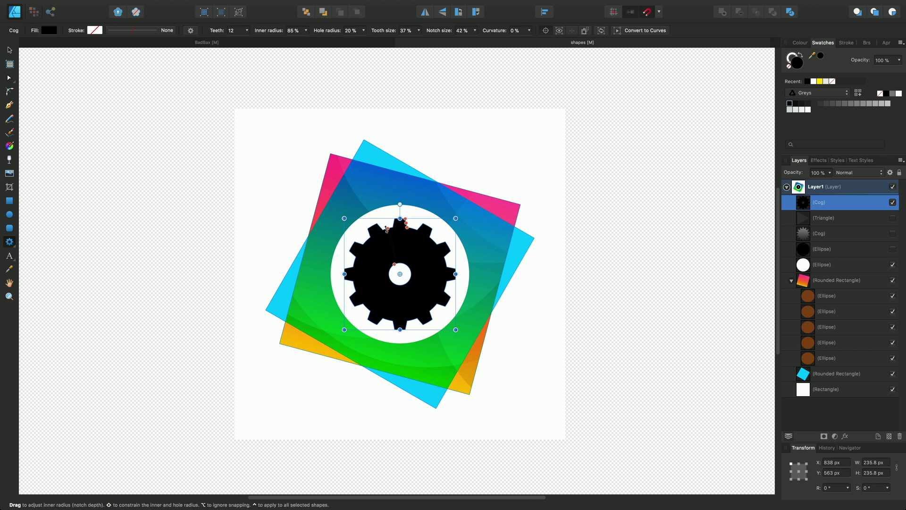
Adjust the cog's notch depth, reduce it to 11 teeth and set its hole radius to 0%.
{"action": "left_click_drag", "start_coordinate": [388, 230], "coordinate": [405, 222]}
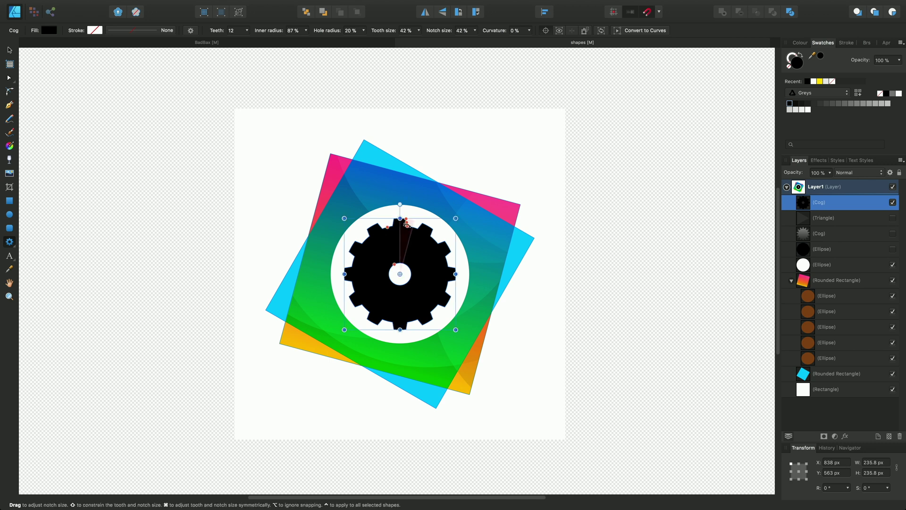
{"action": "left_click", "coordinate": [247, 30]}
{"action": "left_click_drag", "start_coordinate": [246, 42], "coordinate": [246, 43]}
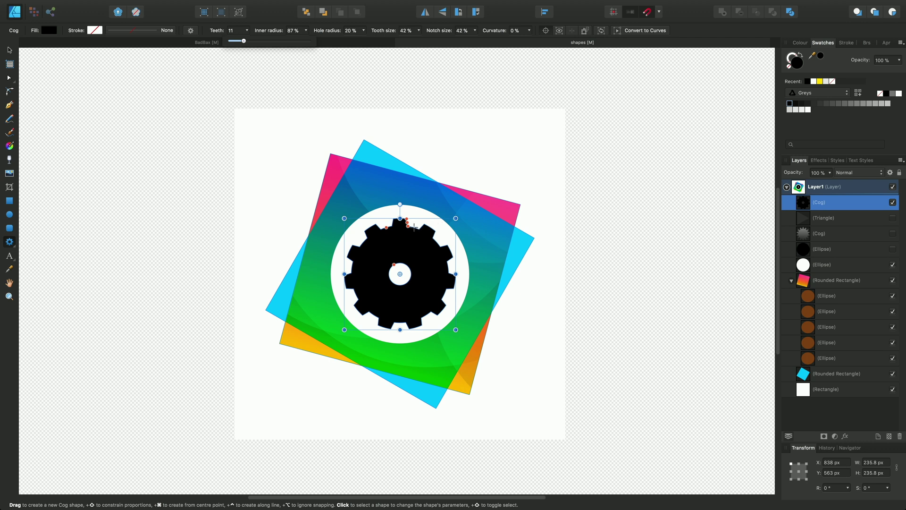
{"action": "left_click_drag", "start_coordinate": [408, 226], "coordinate": [409, 227]}
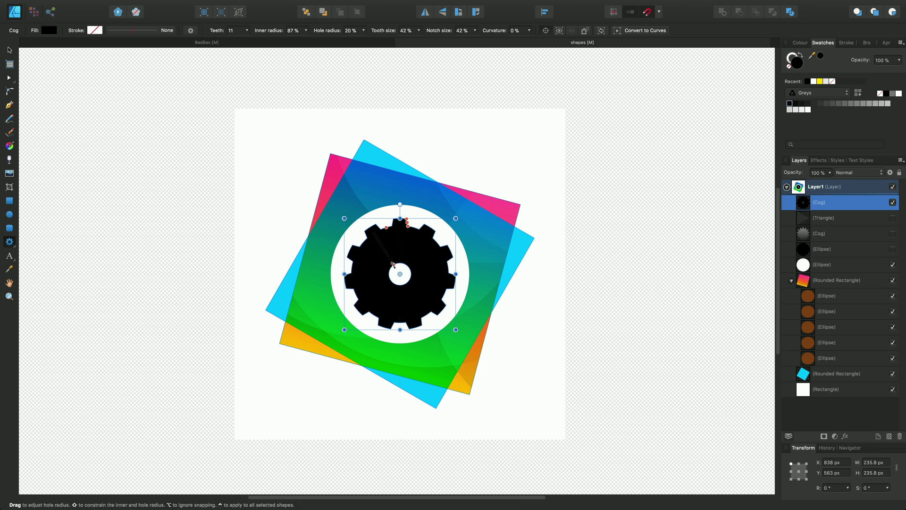
{"action": "mouse_move", "coordinate": [394, 265]}
{"action": "left_mouse_down"}
{"action": "mouse_move", "coordinate": [386, 253]}
{"action": "mouse_move", "coordinate": [396, 278]}
{"action": "left_mouse_up"}
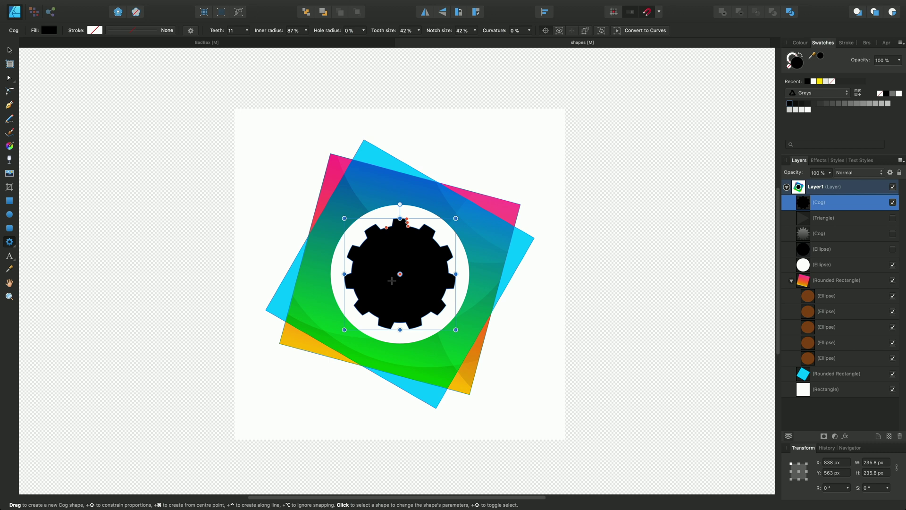
{"action": "key", "text": "super+d"}
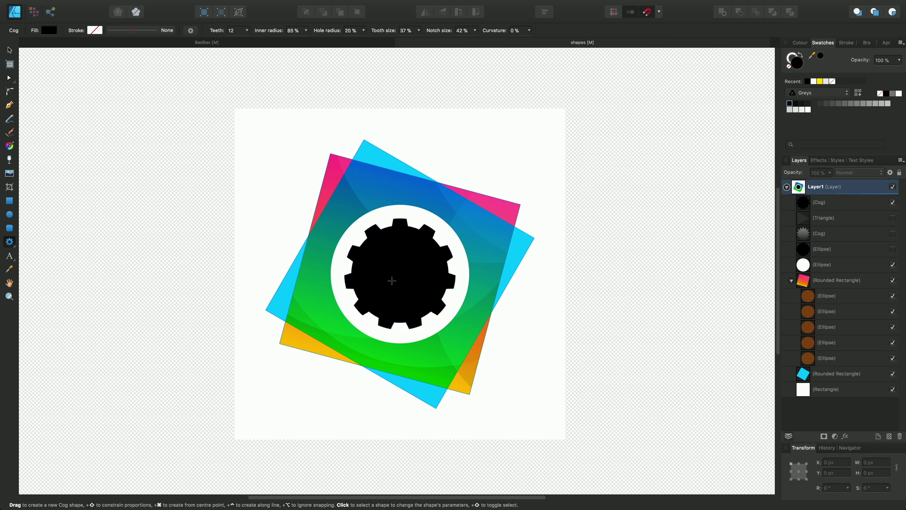
Draw a black triangle at the page's upper left and rotate it to point right.
{"action": "left_click", "coordinate": [15, 248]}
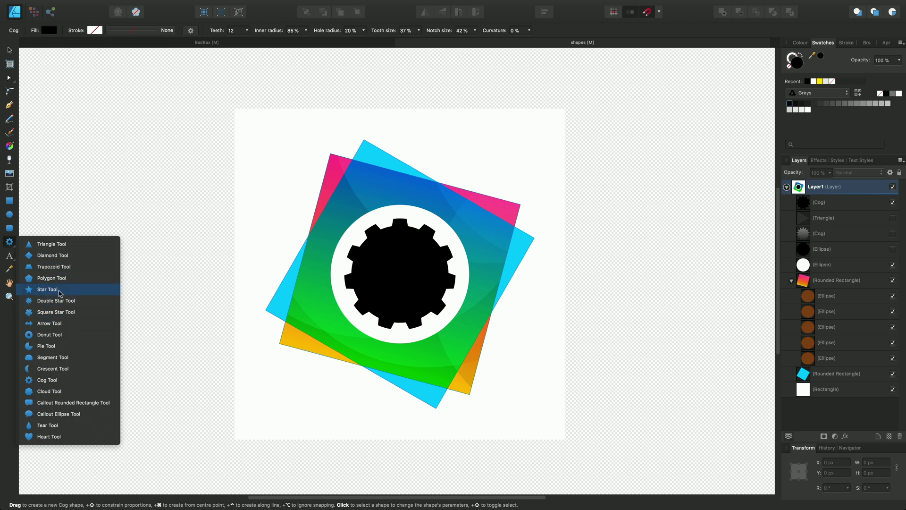
{"action": "left_click", "coordinate": [47, 245]}
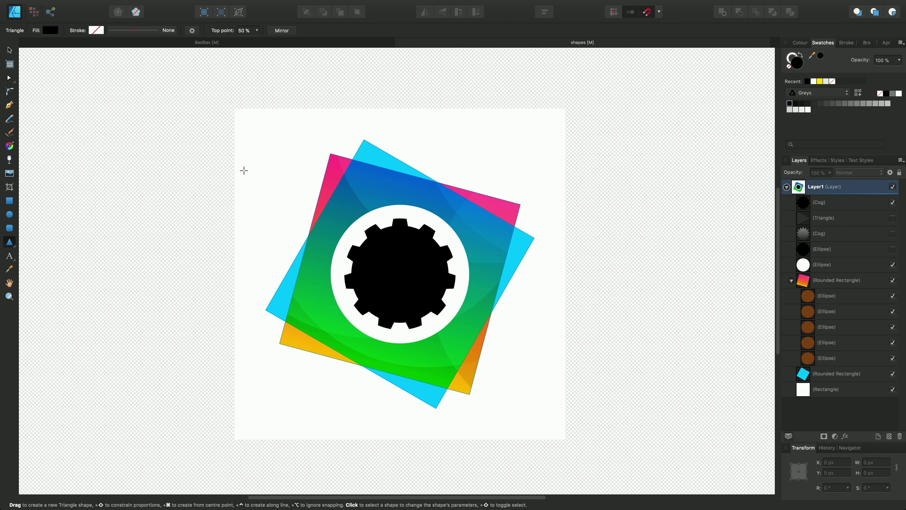
{"action": "left_click_drag", "start_coordinate": [249, 171], "coordinate": [314, 221]}
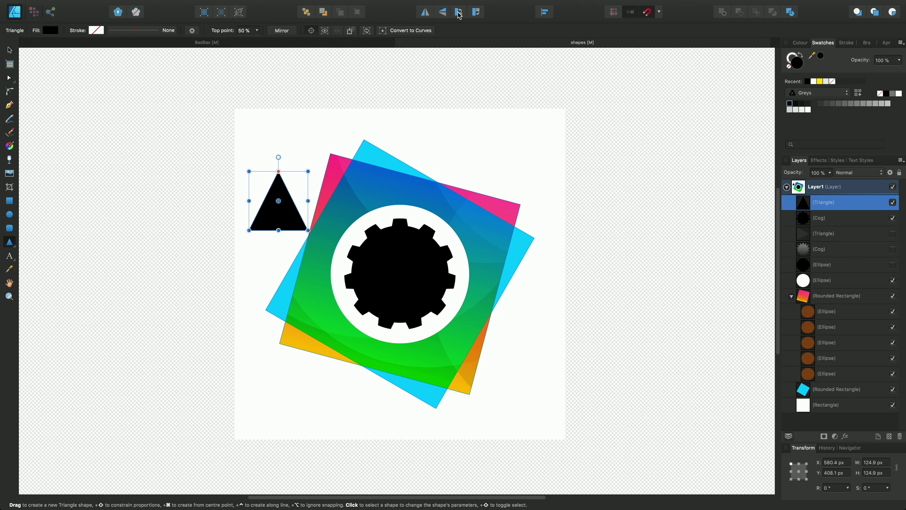
{"action": "left_click", "coordinate": [477, 13]}
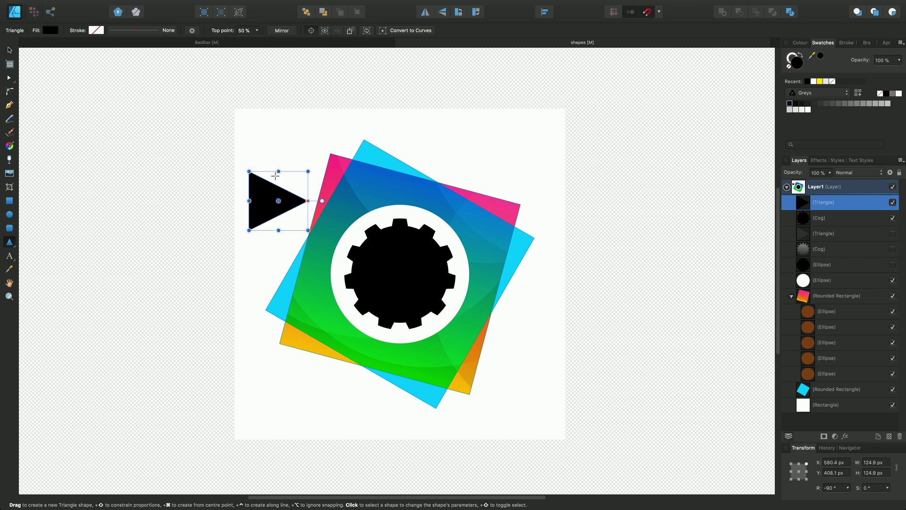
Centre the triangle on the cog, shrink it to 73 px and fill it grey.
{"action": "left_click", "coordinate": [10, 51]}
{"action": "left_click_drag", "start_coordinate": [261, 207], "coordinate": [388, 279]}
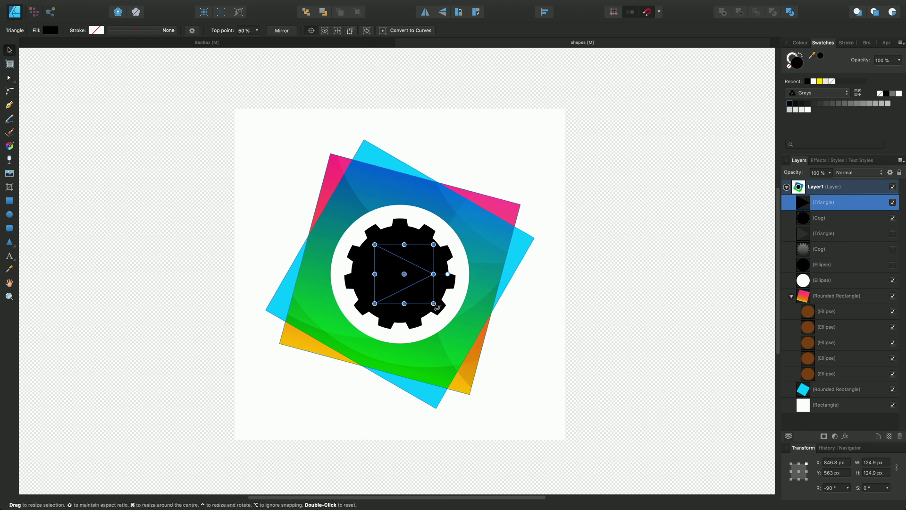
{"action": "left_click_drag", "start_coordinate": [433, 304], "coordinate": [420, 296]}
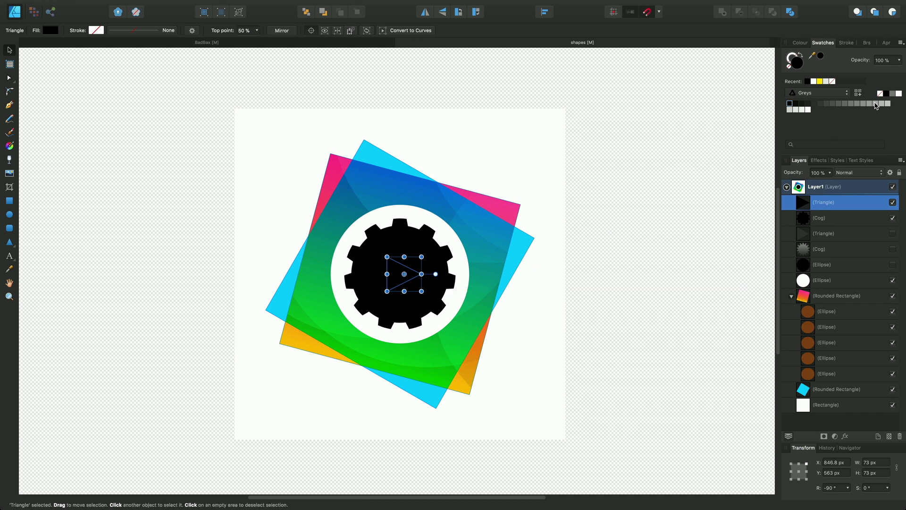
{"action": "left_click", "coordinate": [875, 104]}
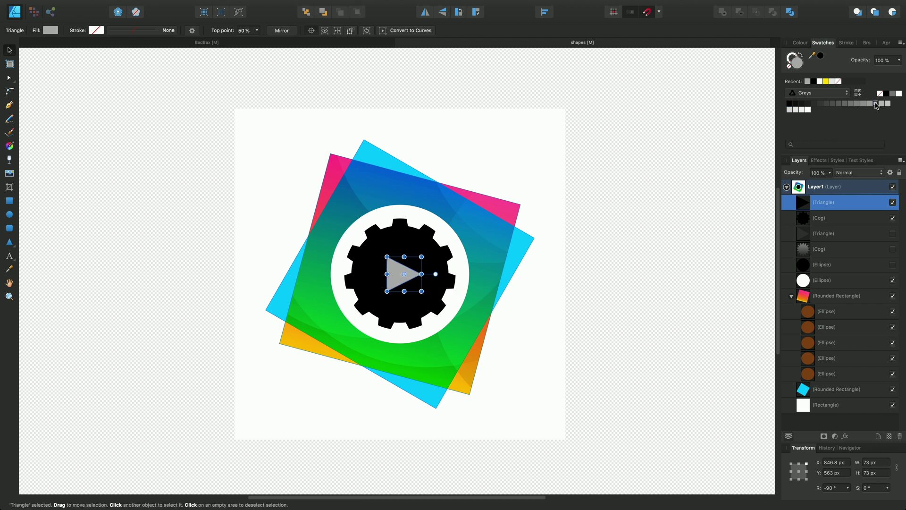
{"action": "left_click", "coordinate": [638, 236]}
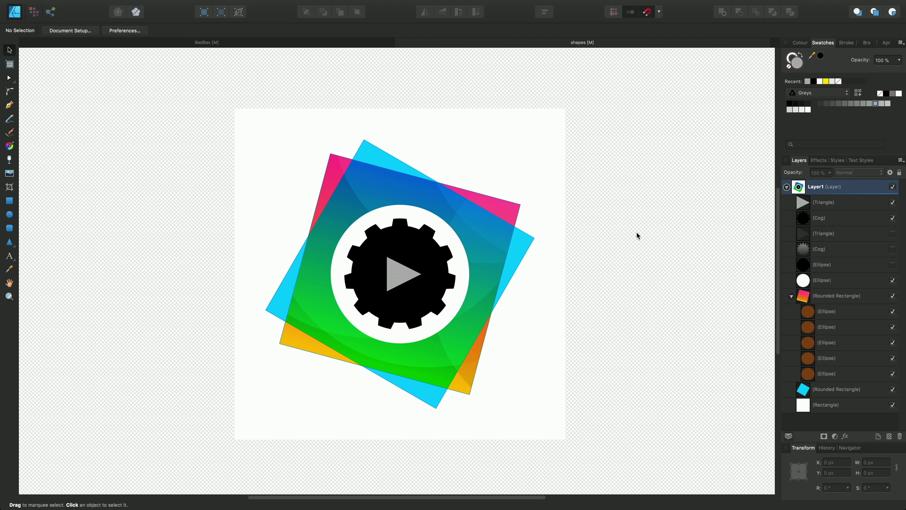
Give the white background square Rounded corners with a radius of about 15%.
{"action": "left_click", "coordinate": [805, 407]}
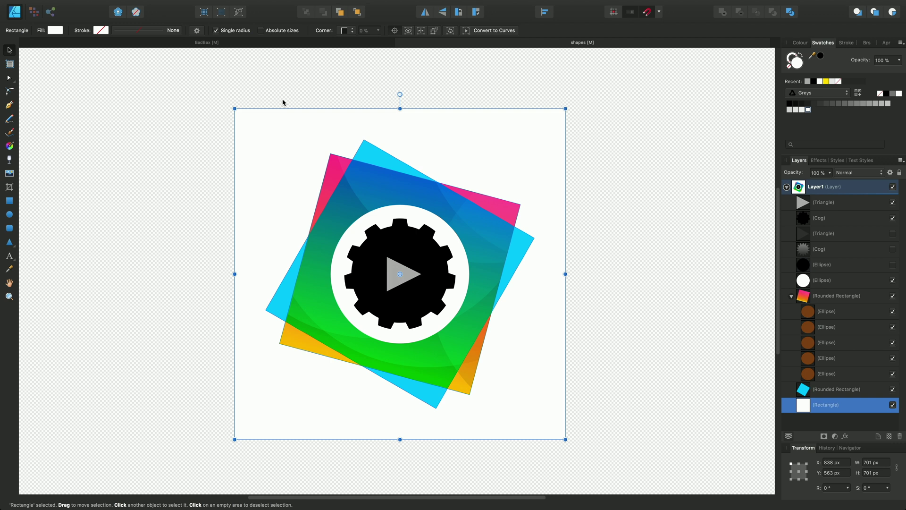
{"action": "left_click", "coordinate": [352, 32]}
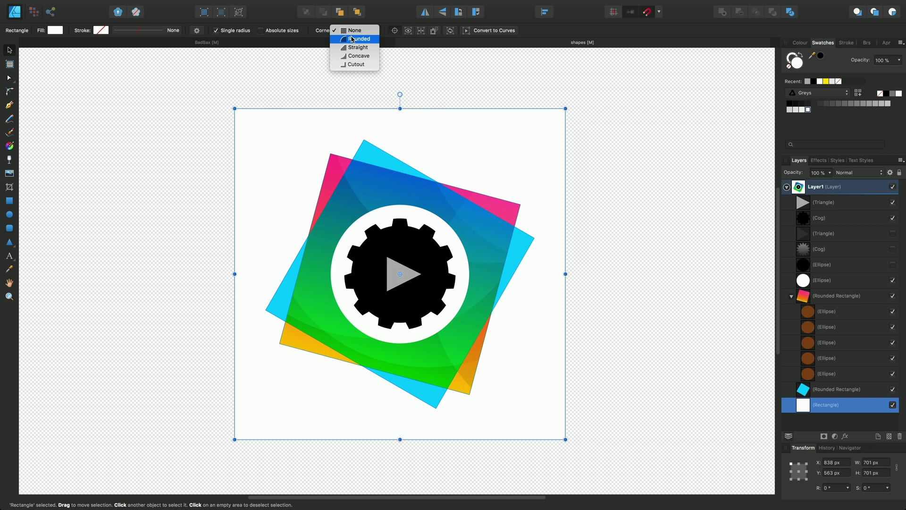
{"action": "left_click", "coordinate": [352, 39]}
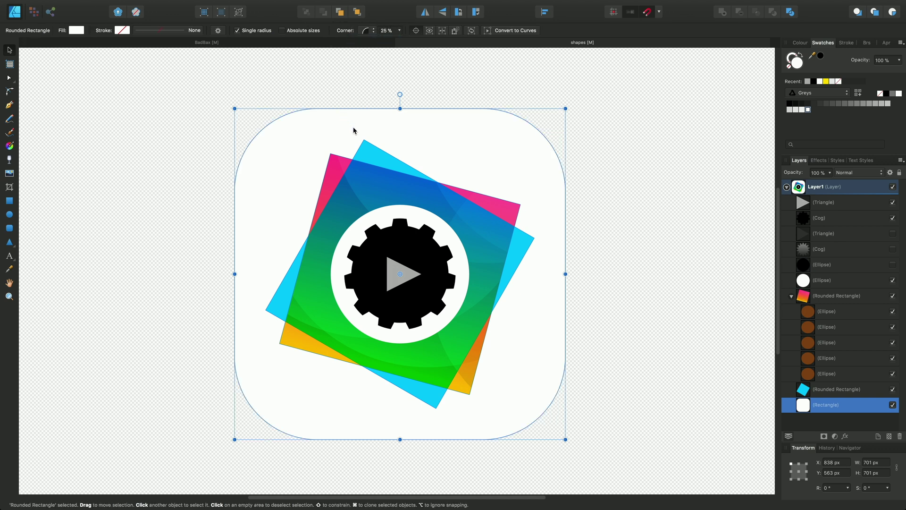
{"action": "left_click", "coordinate": [399, 31]}
{"action": "left_click_drag", "start_coordinate": [399, 41], "coordinate": [392, 43]}
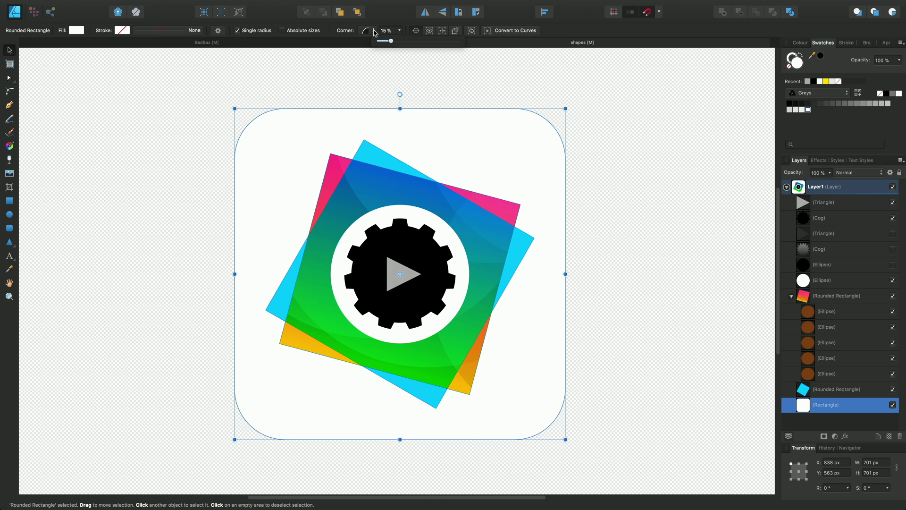
{"action": "left_click", "coordinate": [375, 31]}
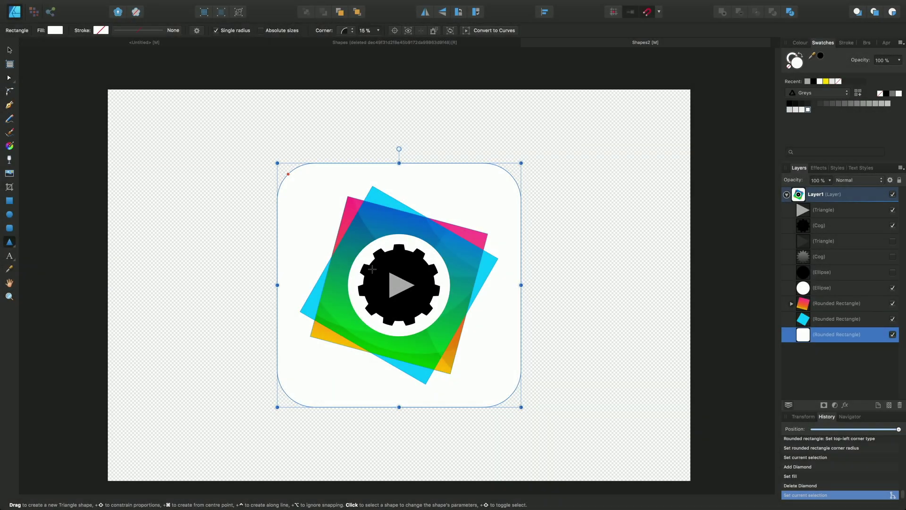
Draw a cyan triangle left of the icon and a pentagon below it.
{"action": "left_click", "coordinate": [14, 249]}
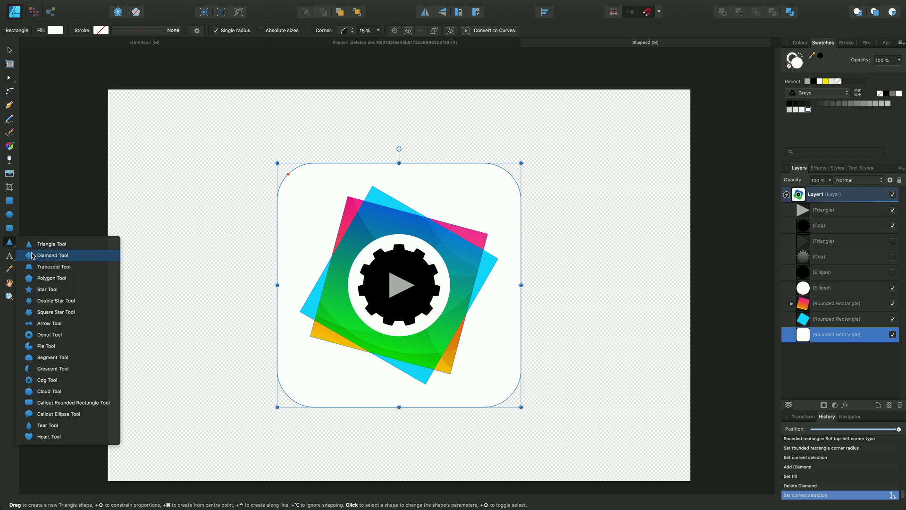
{"action": "left_click", "coordinate": [38, 253]}
{"action": "left_click_drag", "start_coordinate": [150, 185], "coordinate": [227, 256]}
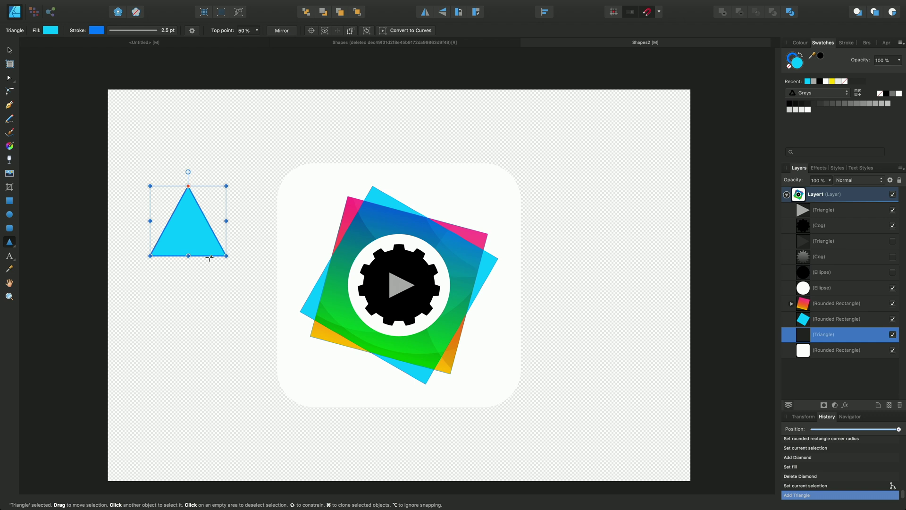
{"action": "left_click", "coordinate": [15, 247]}
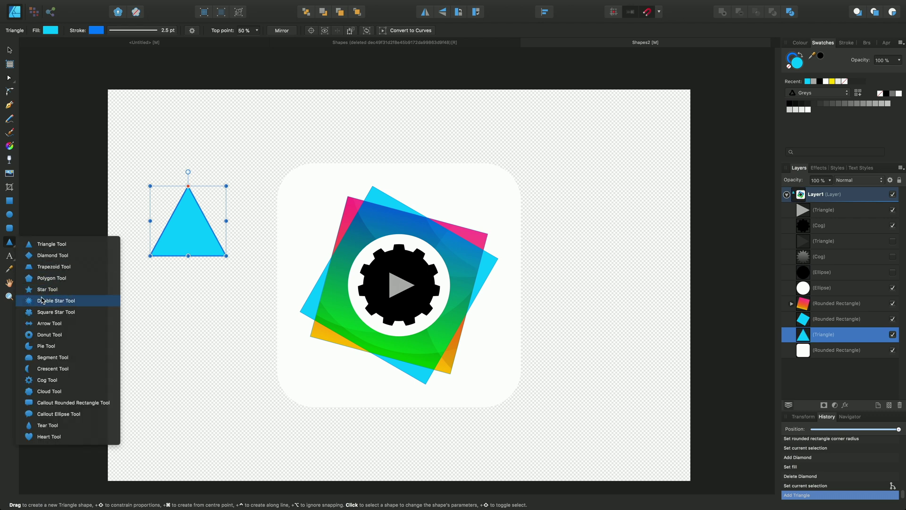
{"action": "left_click", "coordinate": [56, 284]}
{"action": "left_click_drag", "start_coordinate": [132, 285], "coordinate": [197, 335]}
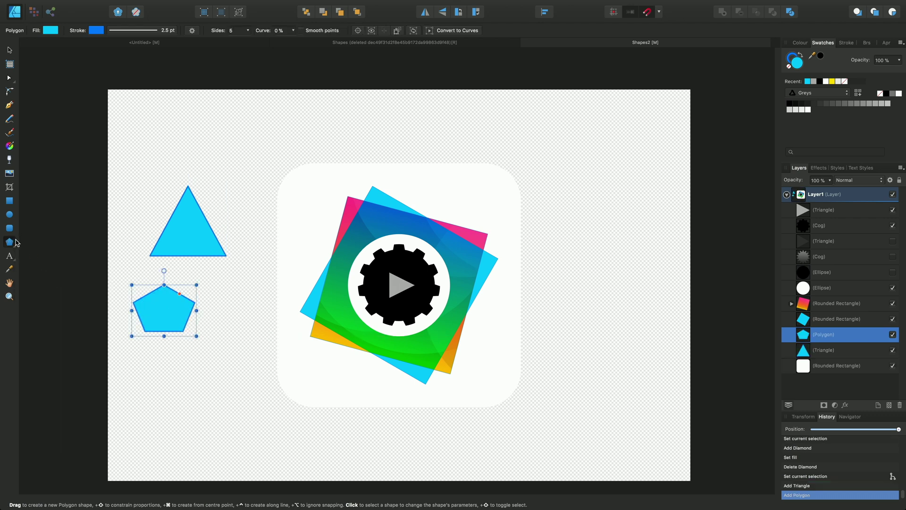
Add a donut below the pentagon and a star with 38% inner radius beside it.
{"action": "left_click", "coordinate": [13, 246]}
{"action": "left_click", "coordinate": [45, 335]}
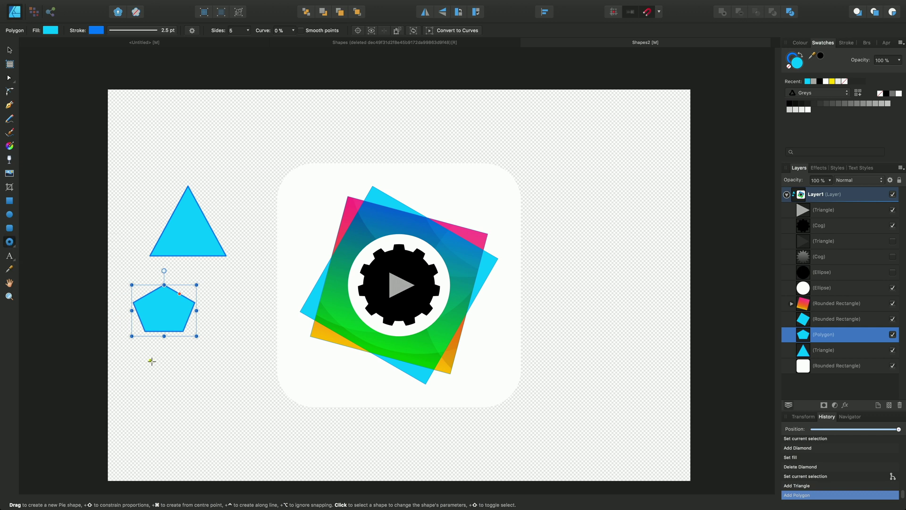
{"action": "left_click_drag", "start_coordinate": [150, 360], "coordinate": [214, 407]}
{"action": "left_click", "coordinate": [14, 246]}
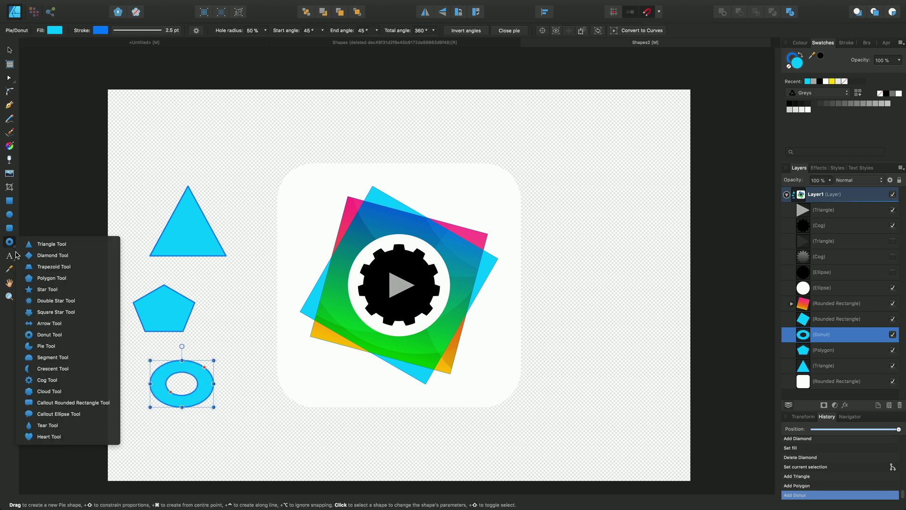
{"action": "left_click", "coordinate": [47, 289]}
{"action": "left_click_drag", "start_coordinate": [208, 280], "coordinate": [293, 345]}
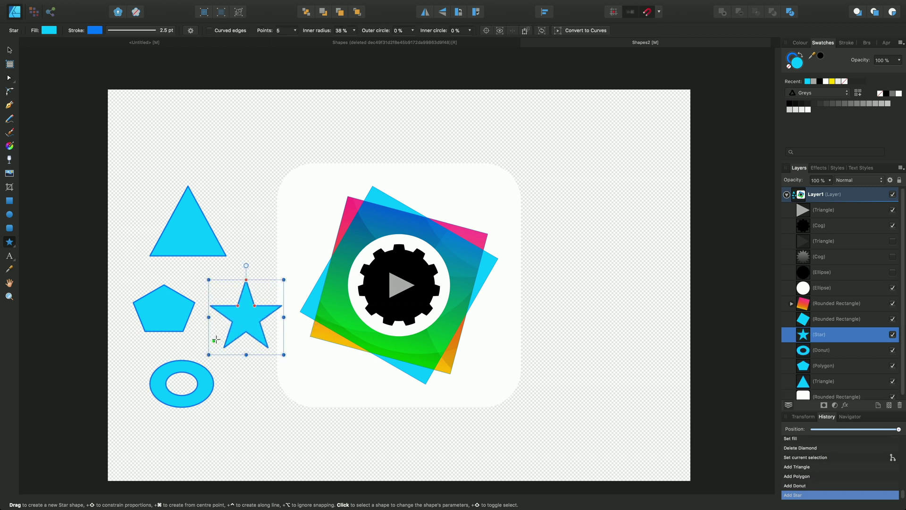
{"action": "mouse_move", "coordinate": [251, 307]}
{"action": "left_mouse_down"}
{"action": "mouse_move", "coordinate": [264, 294]}
{"action": "mouse_move", "coordinate": [249, 312]}
{"action": "mouse_move", "coordinate": [255, 306]}
{"action": "left_mouse_up"}
Shrink the donut's hole to 25%, give the polygon 6 sides, and set the triangle's top point to 100%.
{"action": "left_click", "coordinate": [176, 366]}
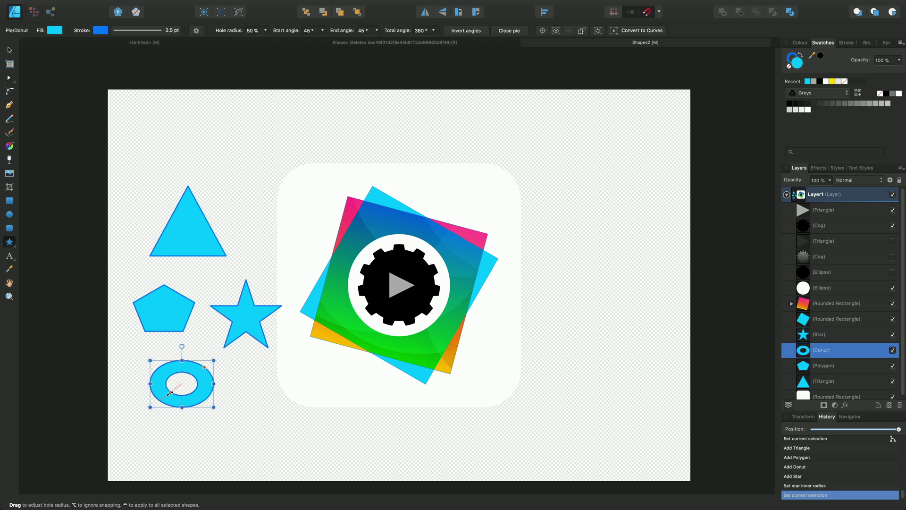
{"action": "left_click_drag", "start_coordinate": [171, 392], "coordinate": [179, 388]}
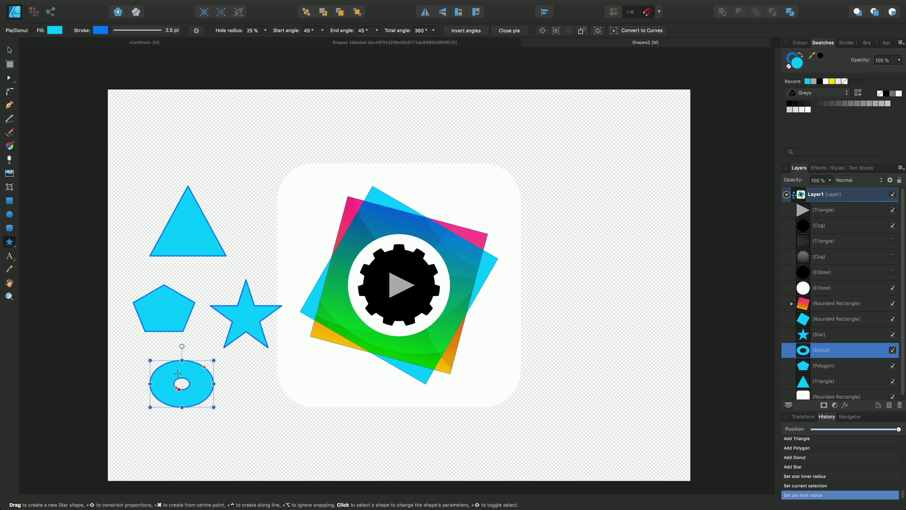
{"action": "left_click", "coordinate": [169, 314]}
{"action": "mouse_move", "coordinate": [180, 293]}
{"action": "left_mouse_down"}
{"action": "mouse_move", "coordinate": [174, 300]}
{"action": "mouse_move", "coordinate": [181, 293]}
{"action": "left_mouse_up"}
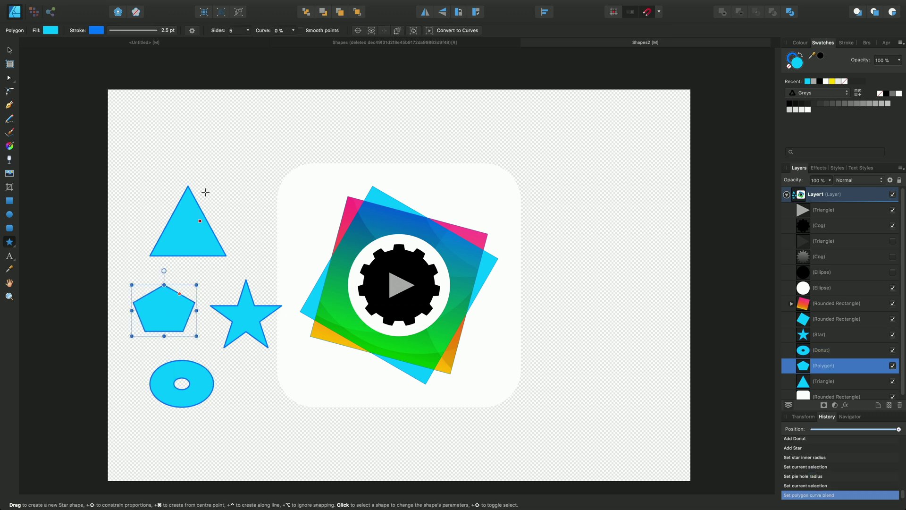
{"action": "left_click", "coordinate": [247, 30]}
{"action": "mouse_move", "coordinate": [247, 42]}
{"action": "left_mouse_down"}
{"action": "mouse_move", "coordinate": [262, 43]}
{"action": "mouse_move", "coordinate": [251, 43]}
{"action": "left_mouse_up"}
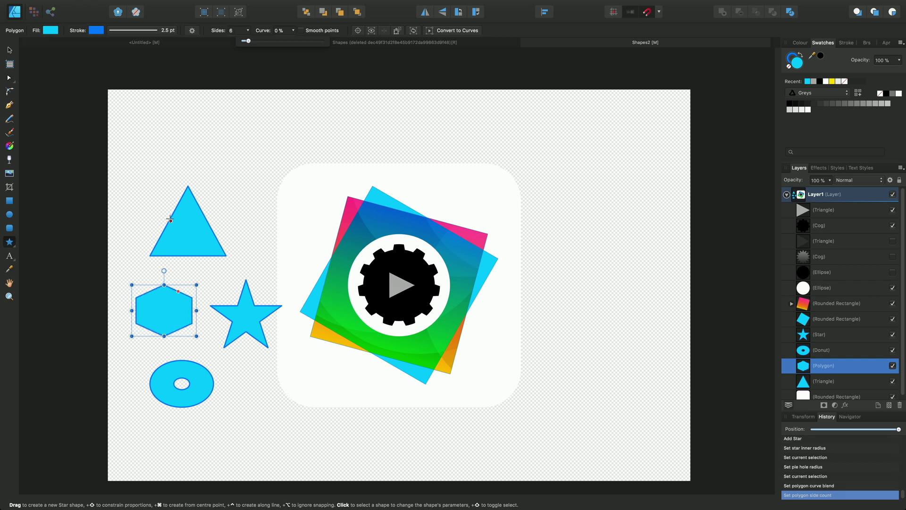
{"action": "left_click", "coordinate": [188, 218]}
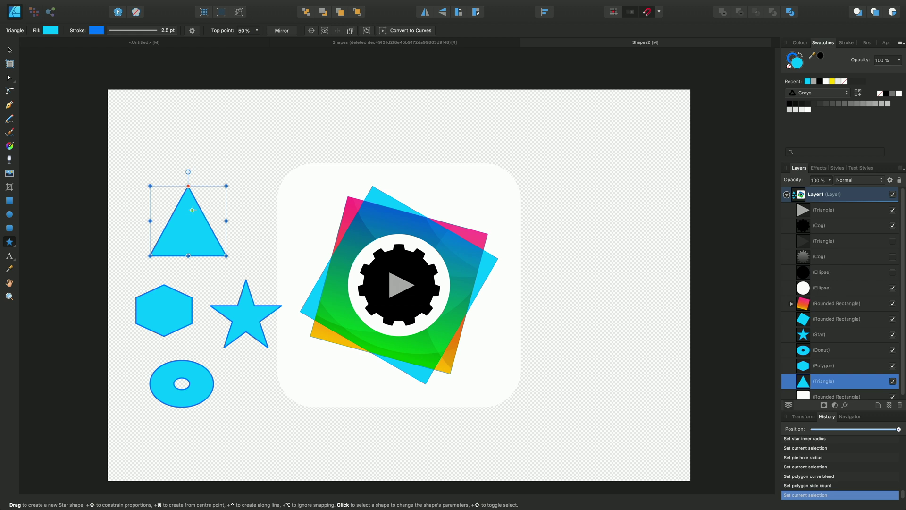
{"action": "left_click_drag", "start_coordinate": [186, 187], "coordinate": [228, 188]}
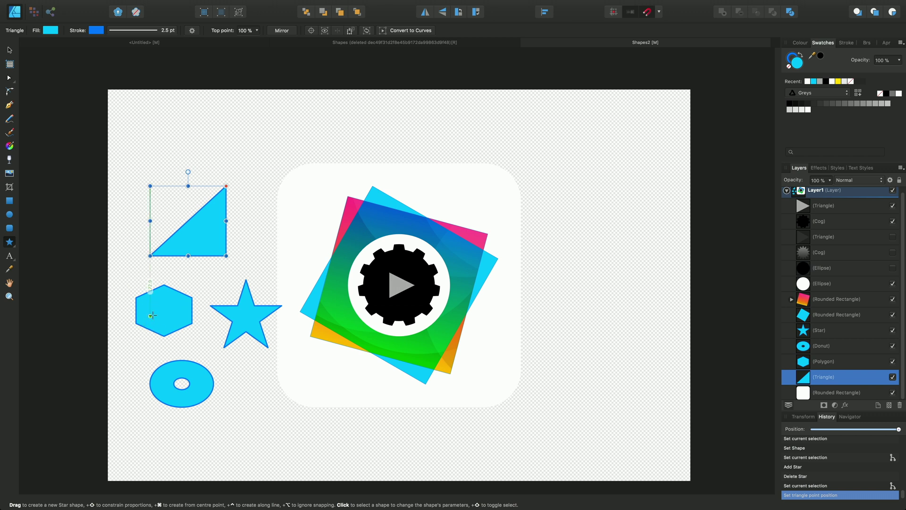
Curve the hexagon's sides inward to -100% and bring up the polygon presets' options menu.
{"action": "left_click", "coordinate": [160, 314]}
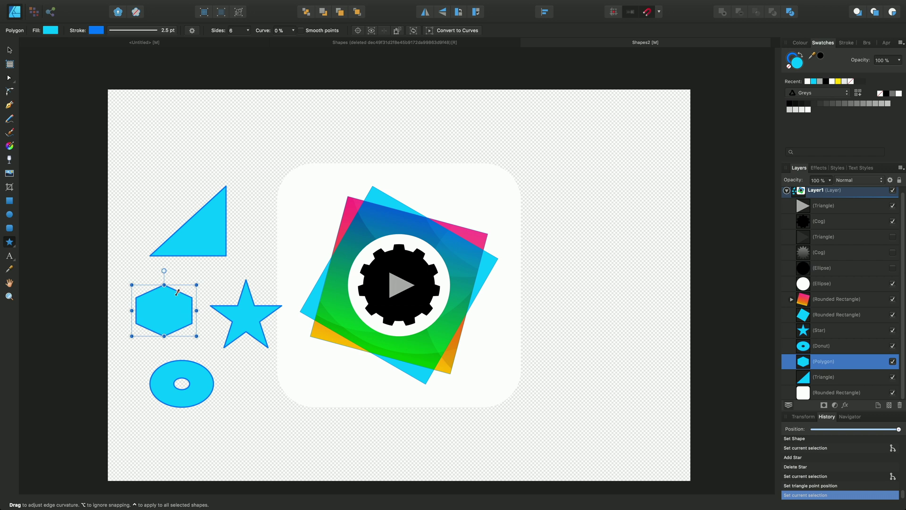
{"action": "left_click_drag", "start_coordinate": [178, 292], "coordinate": [167, 301]}
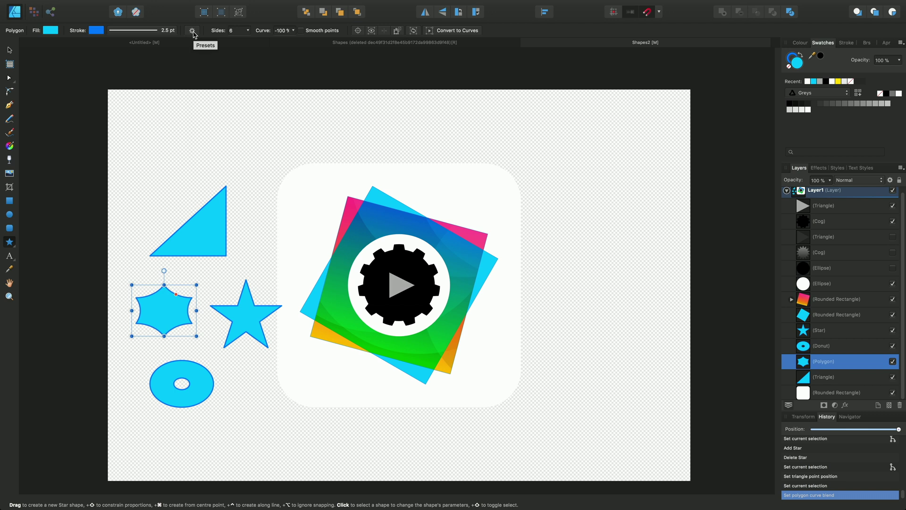
{"action": "left_click", "coordinate": [192, 31]}
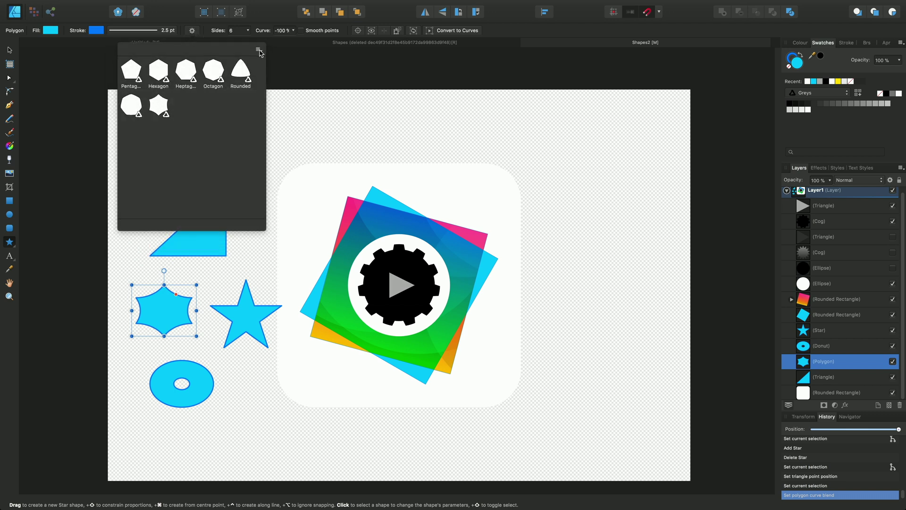
{"action": "left_click", "coordinate": [259, 50]}
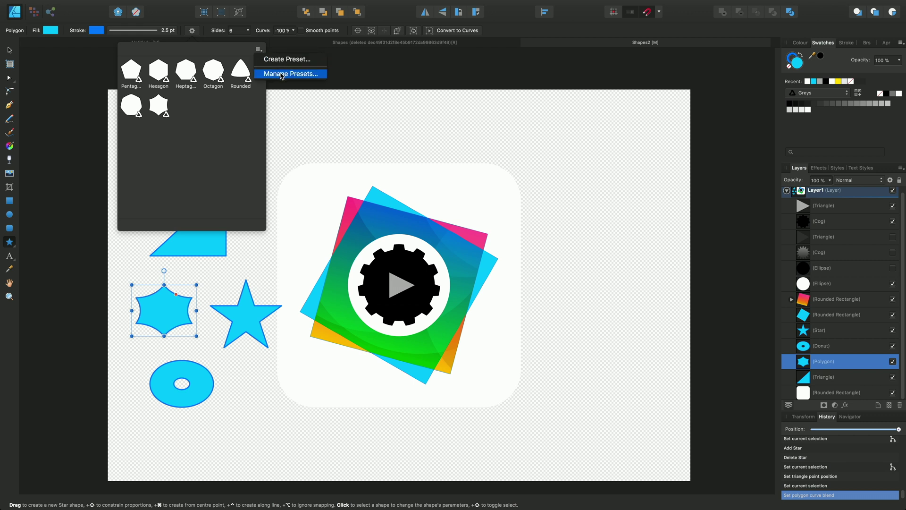
Create a preset category named 'MyShapes' in the Preset manager, then close it.
{"action": "left_click", "coordinate": [281, 74]}
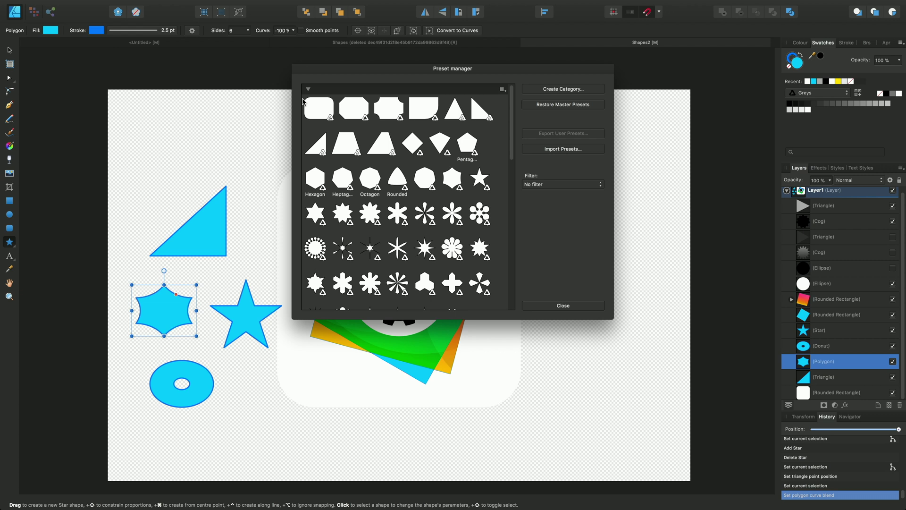
{"action": "left_click", "coordinate": [558, 90]}
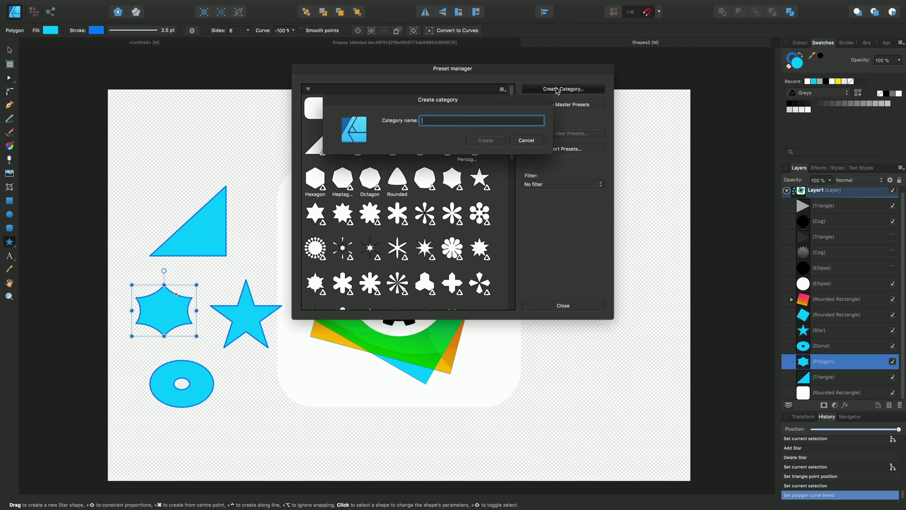
{"action": "type", "text": "MyShapes"}
{"action": "left_click", "coordinate": [489, 141]}
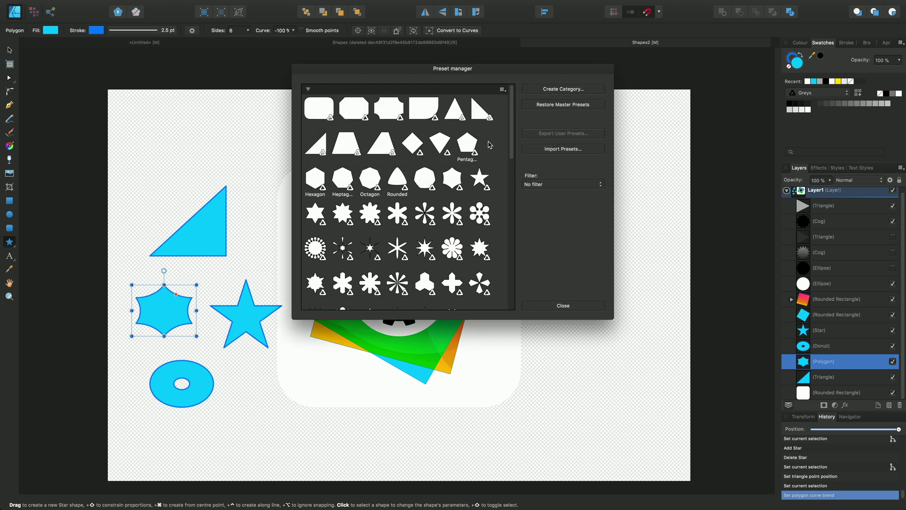
{"action": "left_click", "coordinate": [561, 306]}
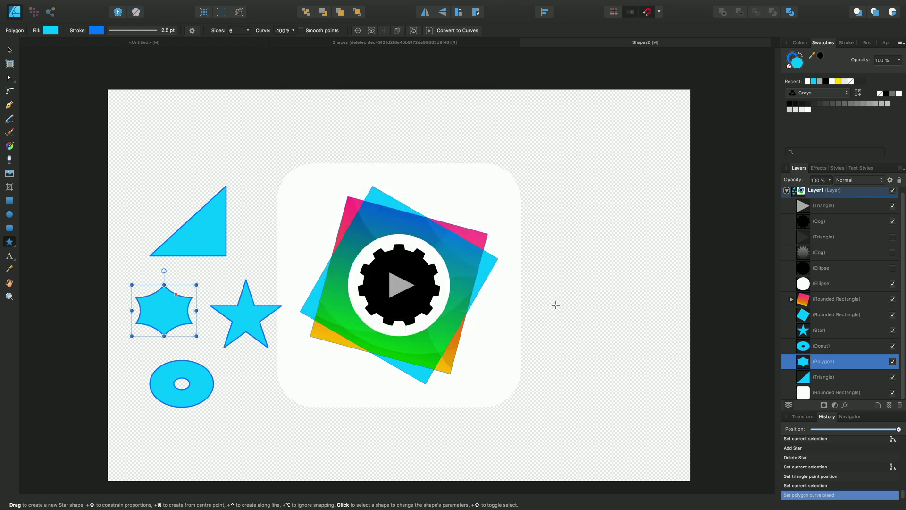
Store the current concave hexagon as a polygon preset 'myshape1' in the MyShapes category.
{"action": "left_click", "coordinate": [192, 30]}
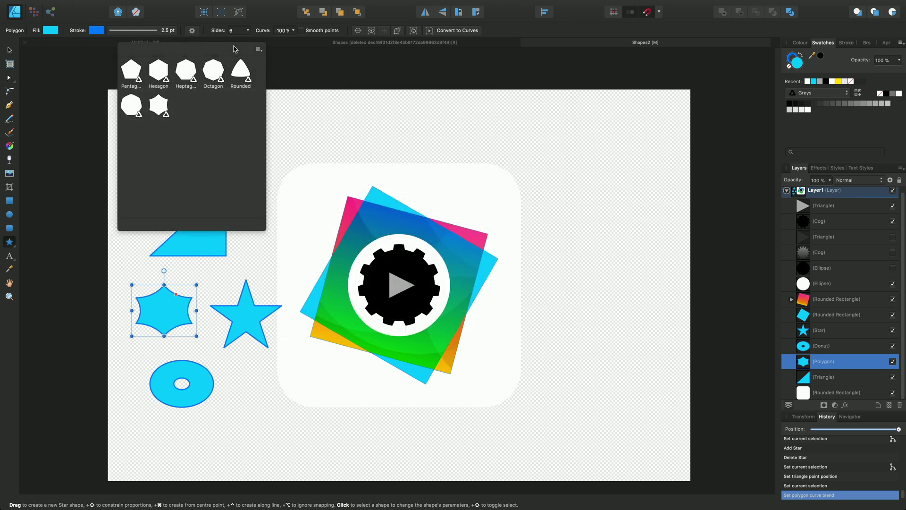
{"action": "left_click", "coordinate": [259, 50]}
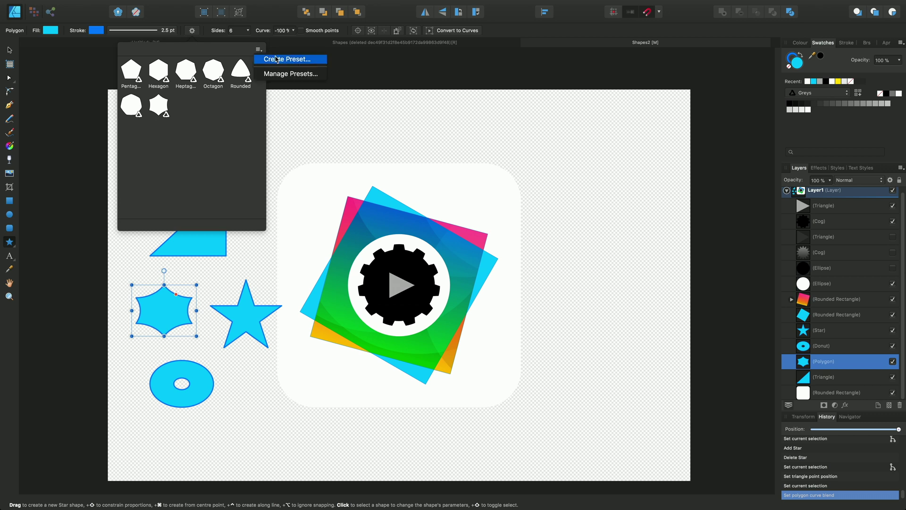
{"action": "left_click", "coordinate": [276, 59]}
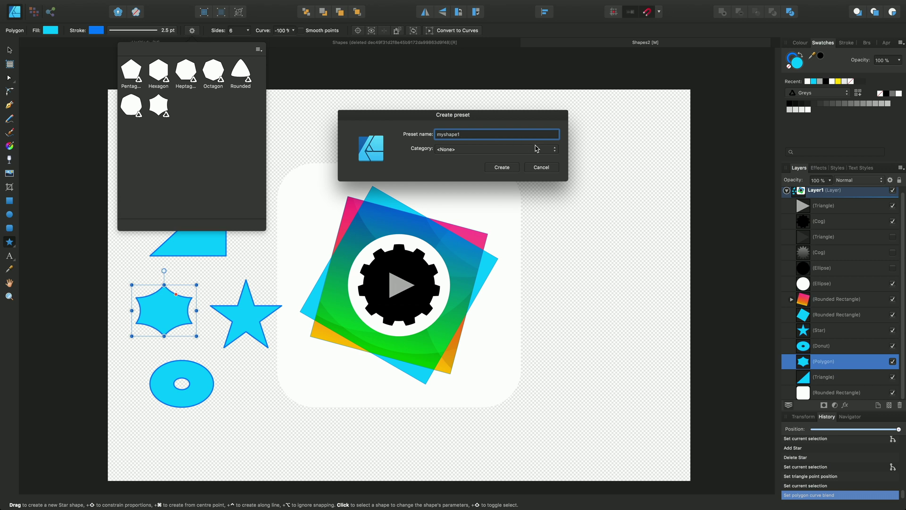
{"action": "left_click", "coordinate": [555, 150]}
{"action": "left_click", "coordinate": [548, 162]}
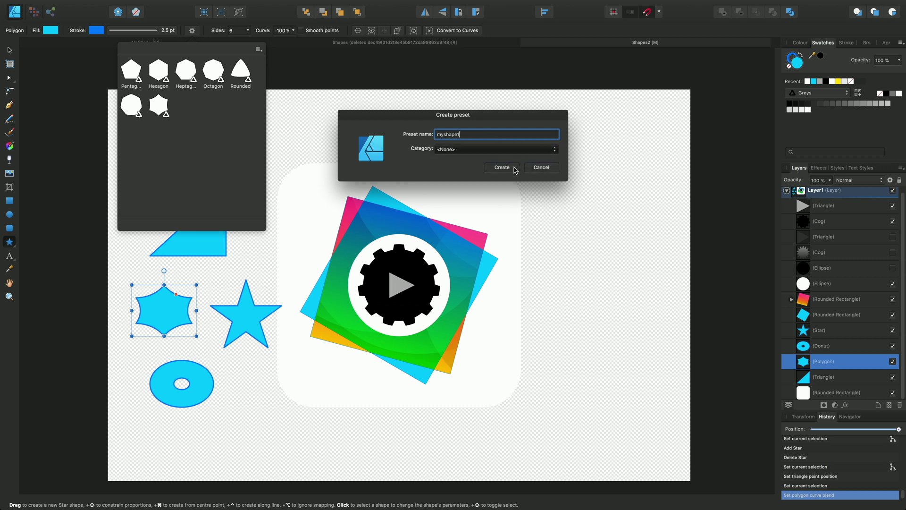
{"action": "left_click", "coordinate": [509, 169]}
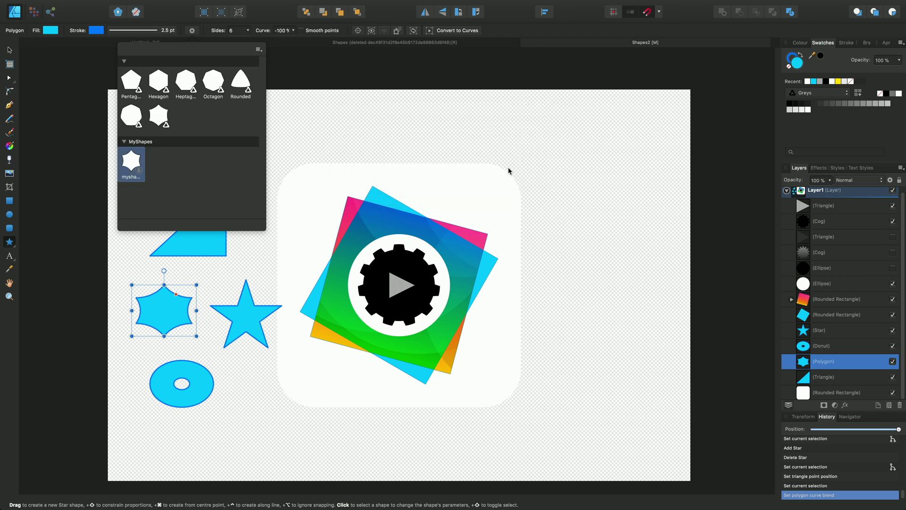
{"action": "left_click", "coordinate": [131, 161]}
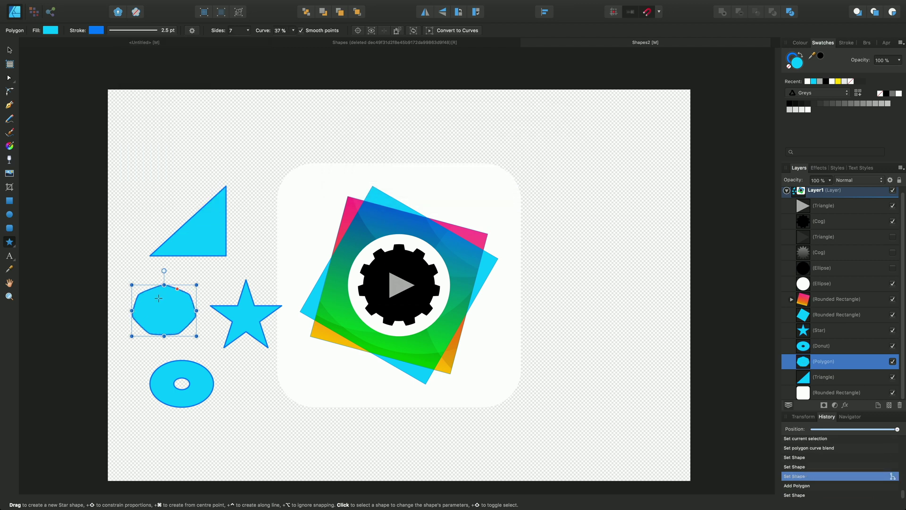
Draw a new polygon below the donut with the Polygon Tool and apply the myshape1 preset.
{"action": "left_click", "coordinate": [11, 244]}
{"action": "left_click", "coordinate": [43, 278]}
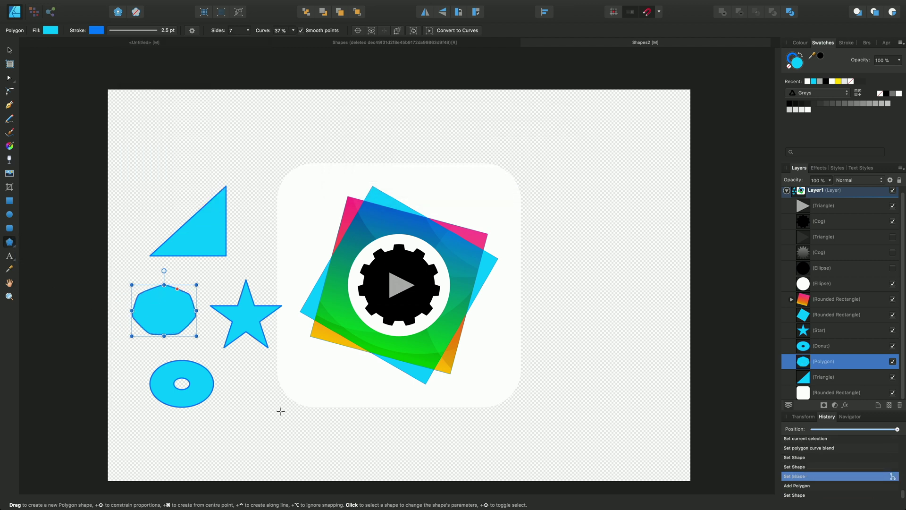
{"action": "left_click_drag", "start_coordinate": [246, 399], "coordinate": [313, 467]}
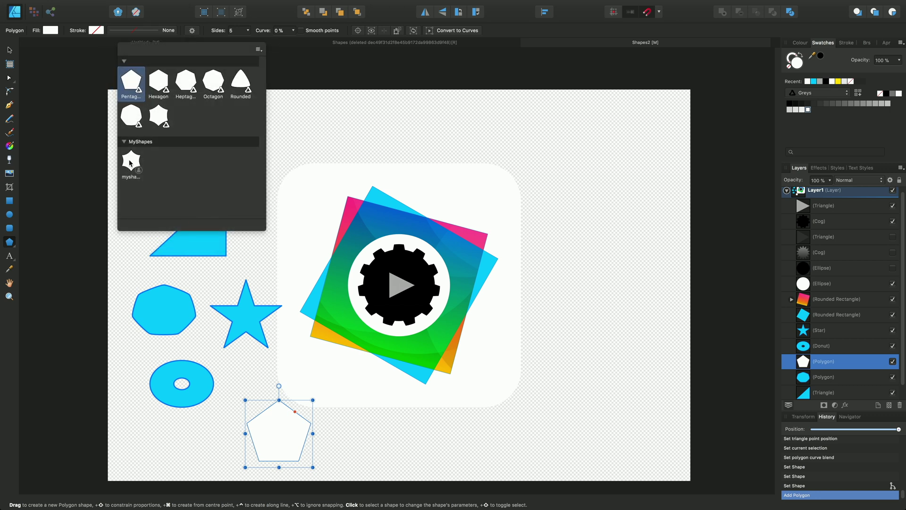
{"action": "left_click", "coordinate": [129, 163]}
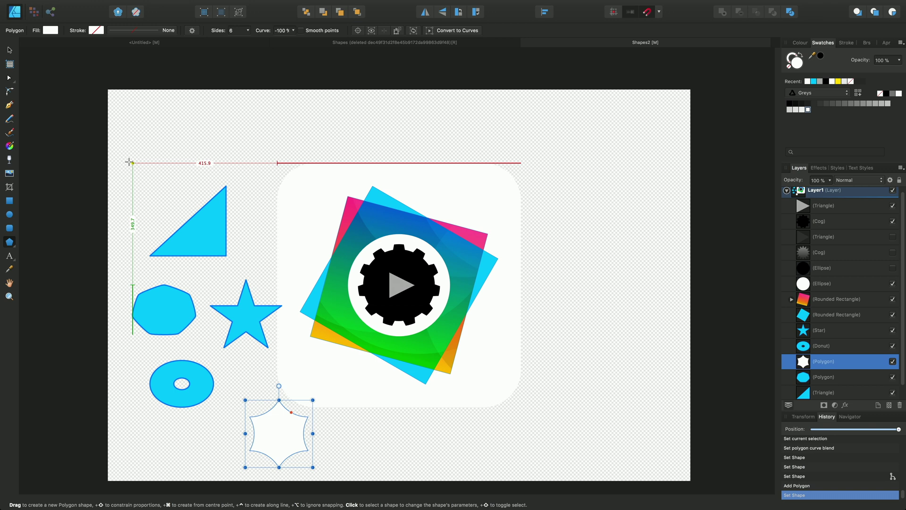
Try the Pentagon, Heptagon and Octagon presets, finishing on Rounded (three sides, 30% curve).
{"action": "left_click", "coordinate": [193, 31]}
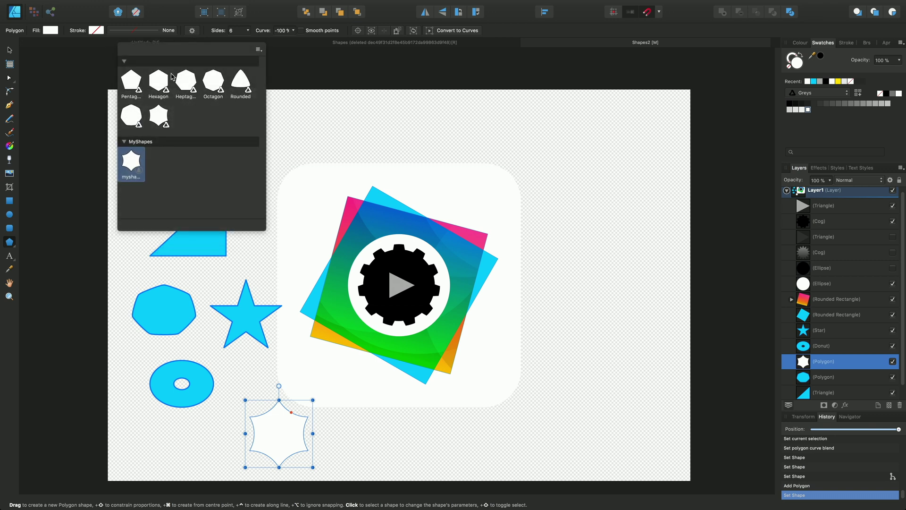
{"action": "left_click", "coordinate": [136, 84]}
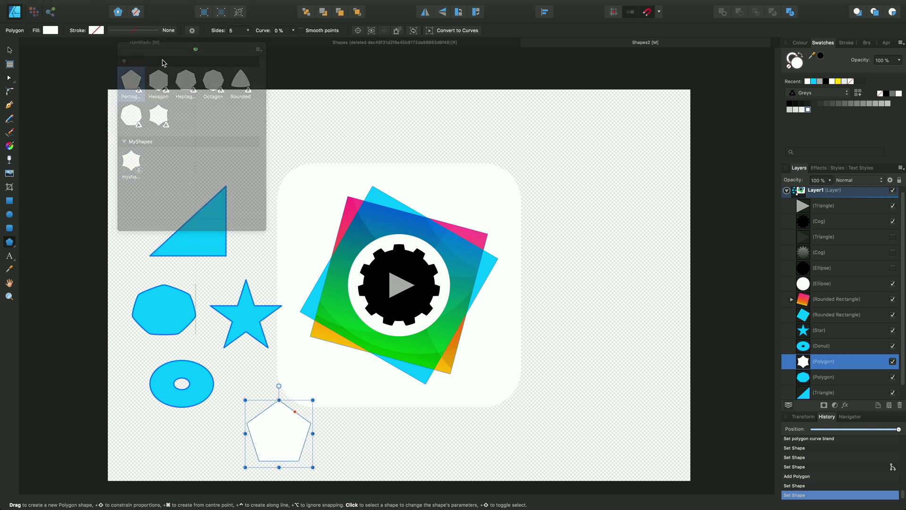
{"action": "left_click", "coordinate": [192, 30]}
{"action": "left_click", "coordinate": [183, 83]}
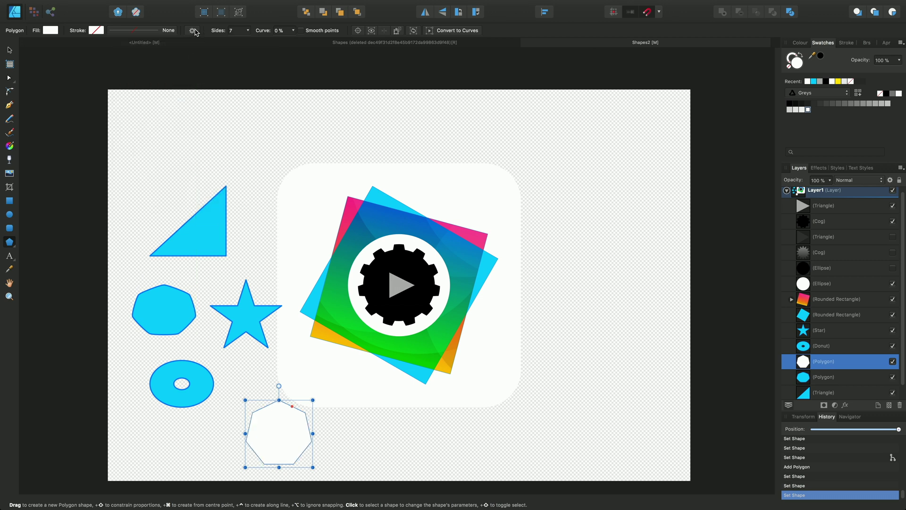
{"action": "left_click", "coordinate": [193, 30]}
{"action": "left_click", "coordinate": [210, 84]}
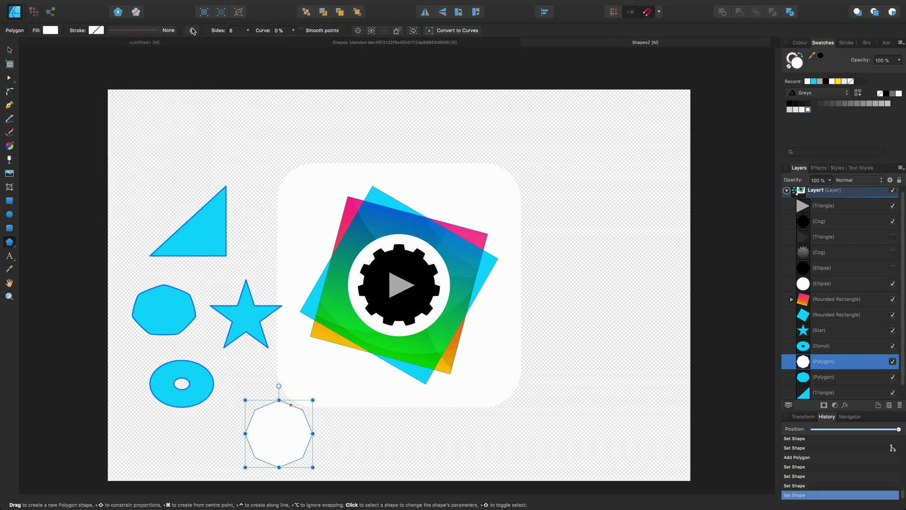
{"action": "left_click", "coordinate": [193, 30]}
{"action": "left_click", "coordinate": [240, 84]}
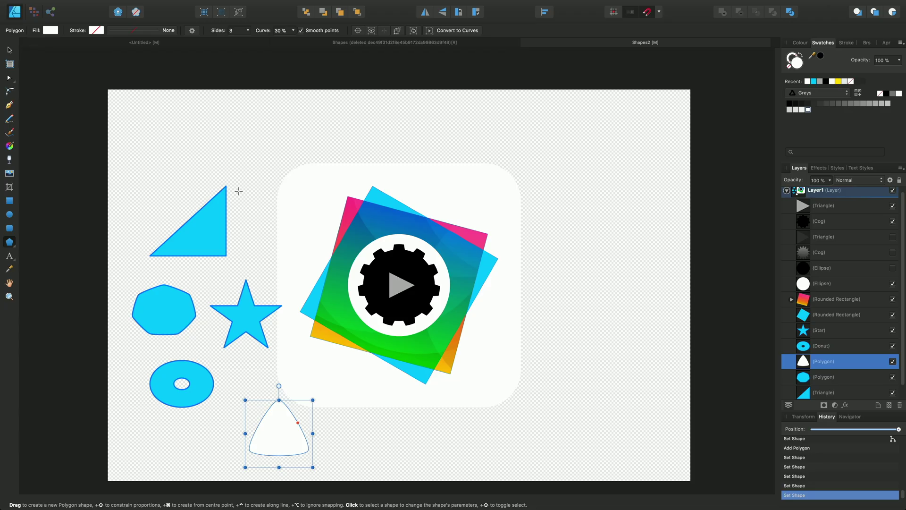